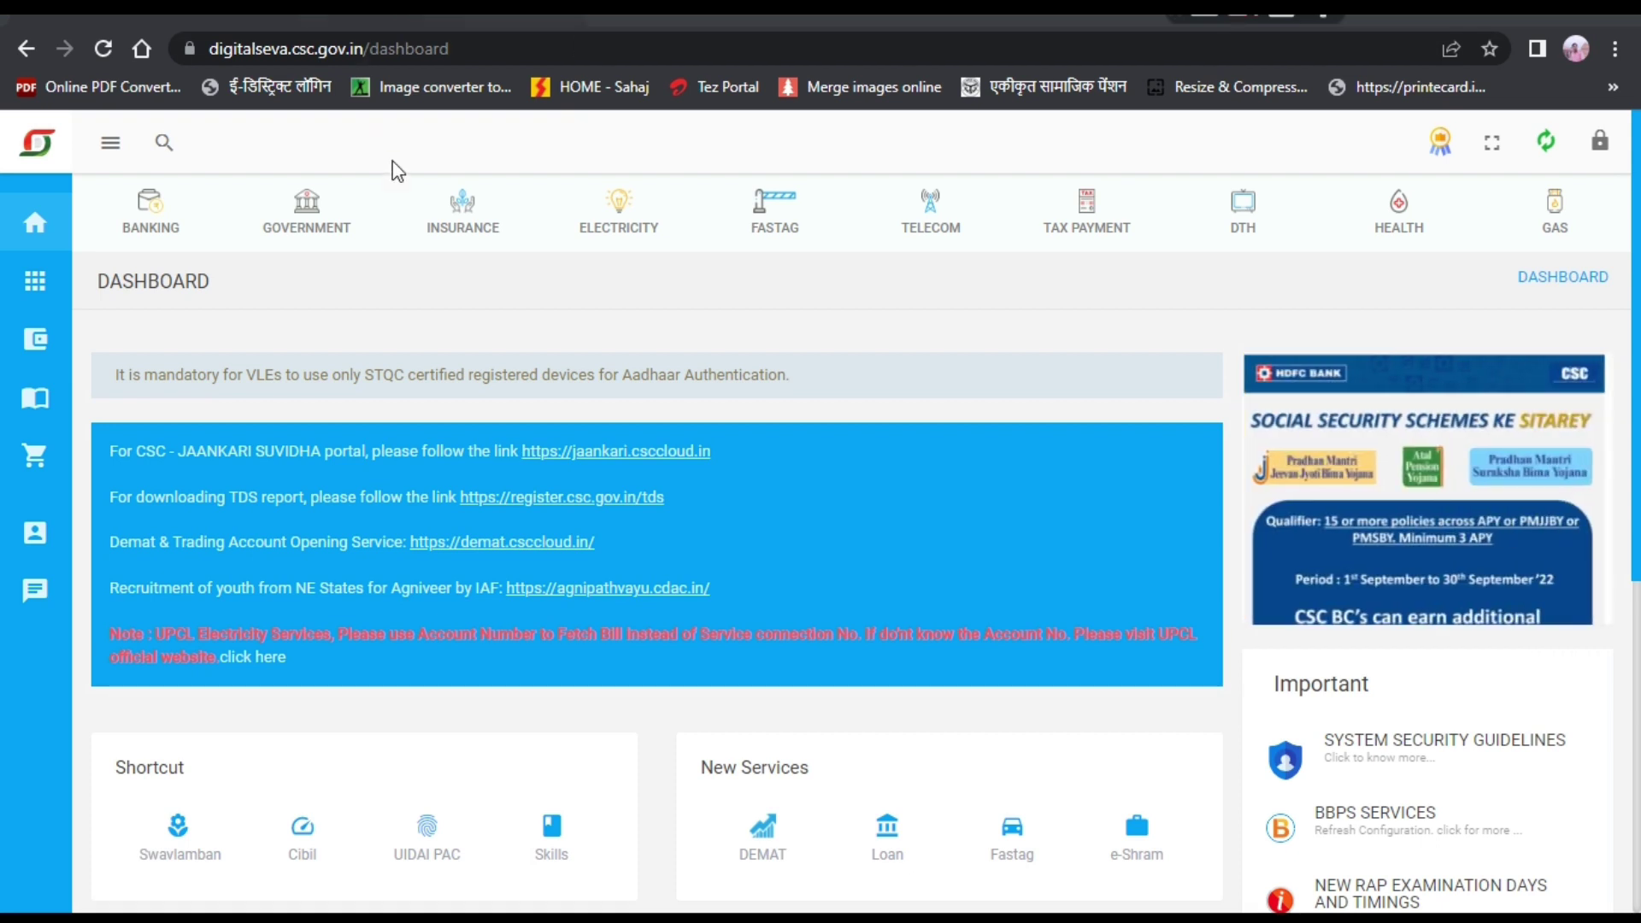
Step: Open the Easy Gov product page from the newly arrived services on the Digital Seva dashboard
scroll(833, 555, down, 2)
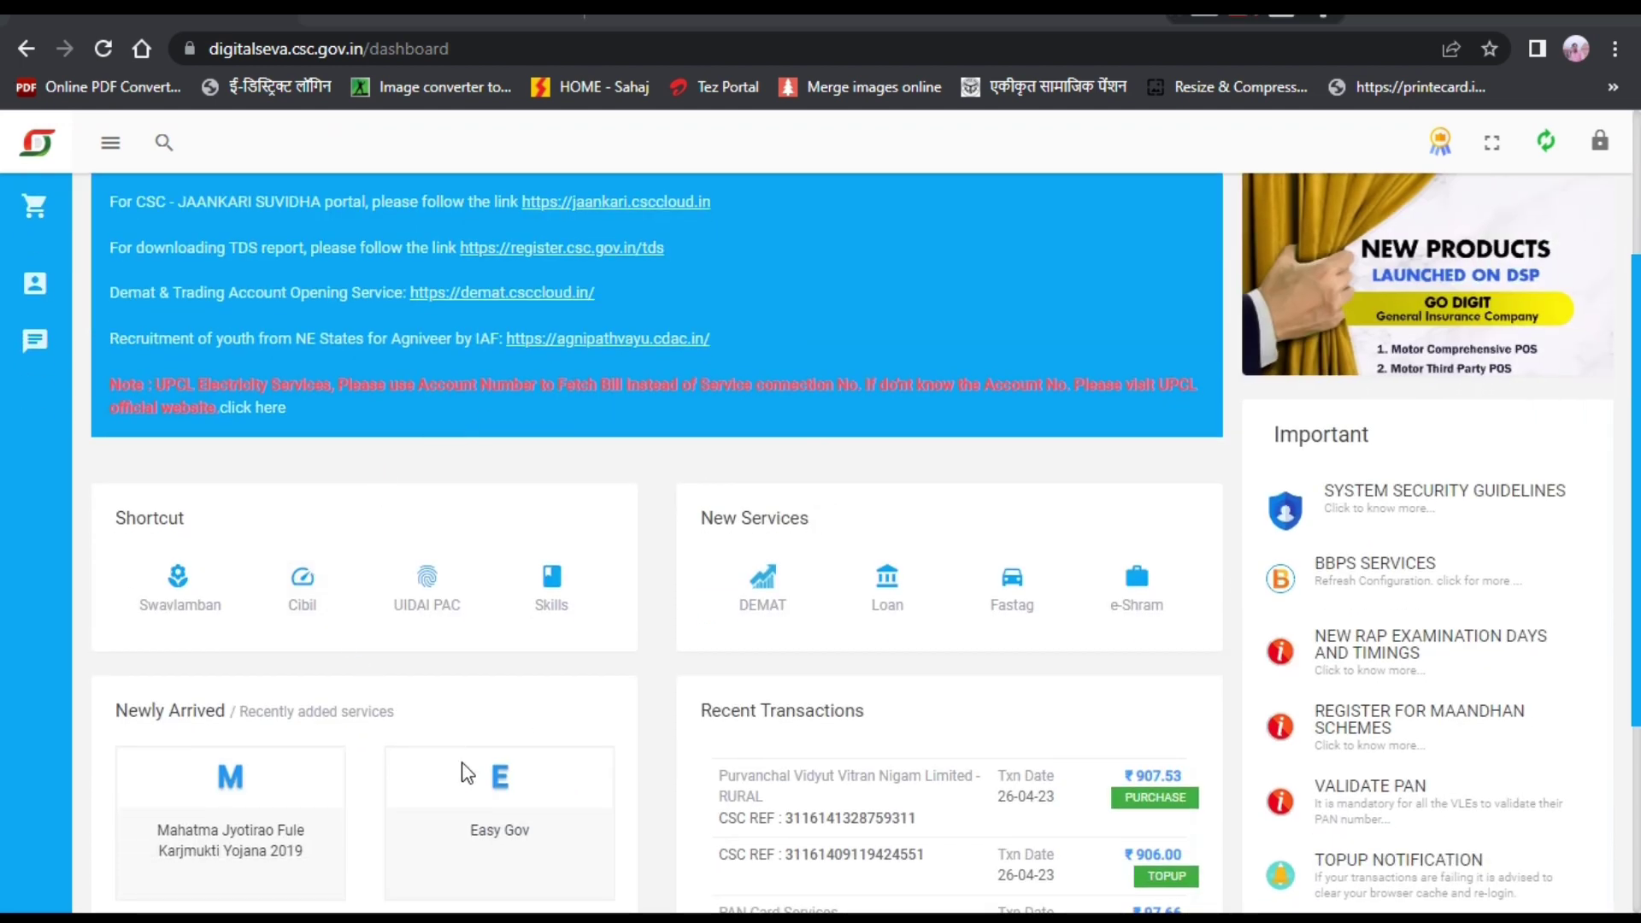
click(502, 833)
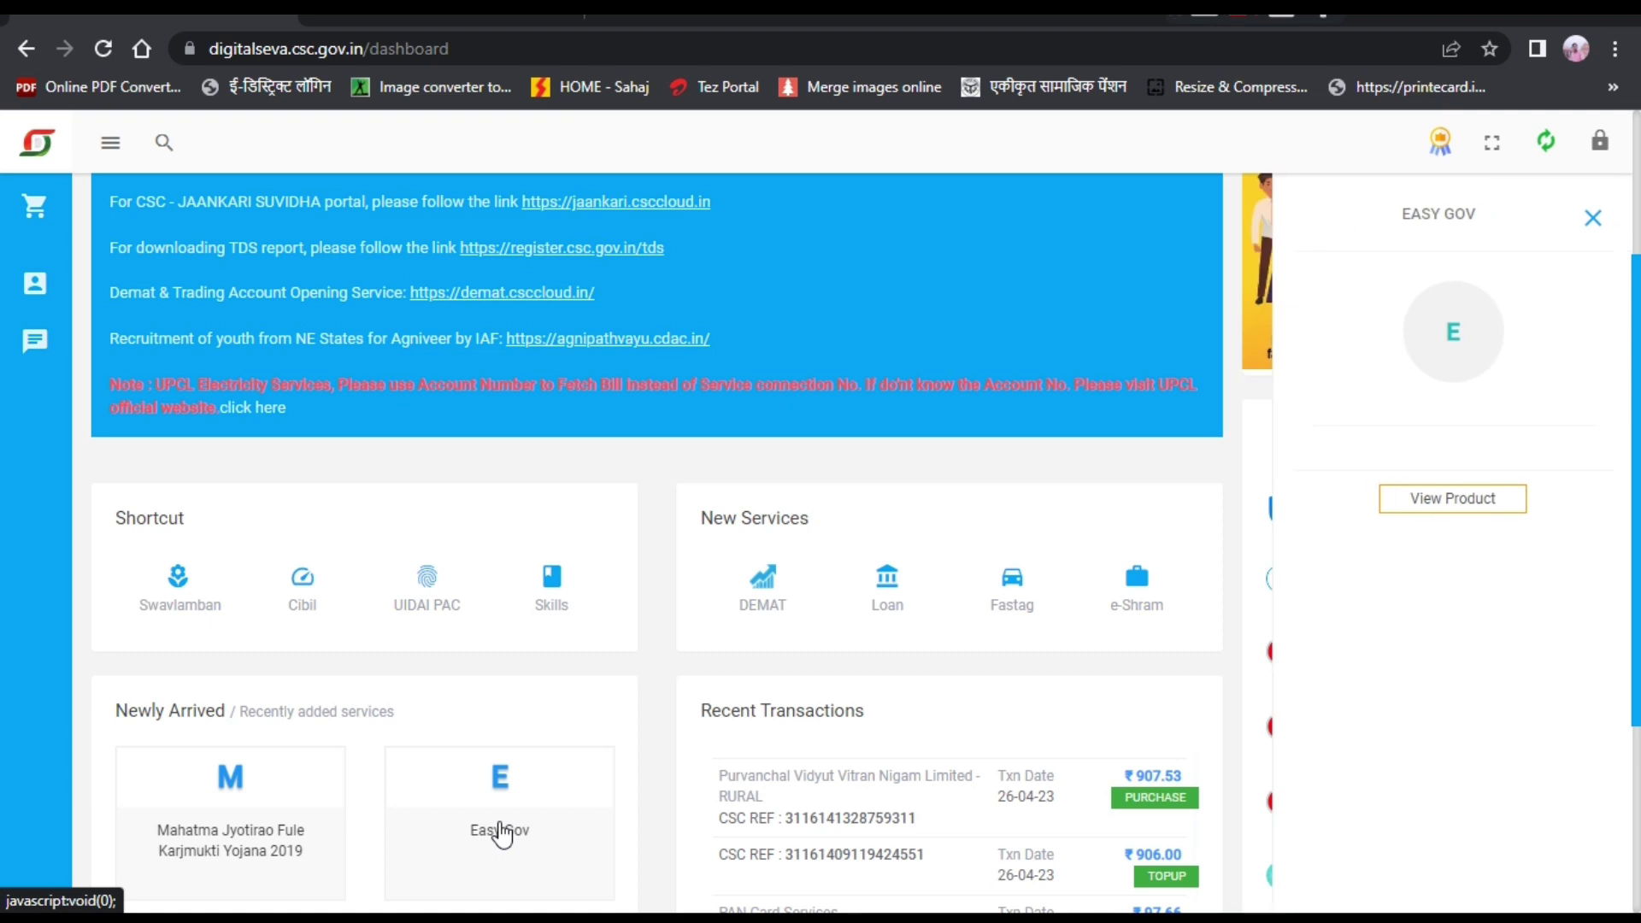
scroll(465, 824, down, 1)
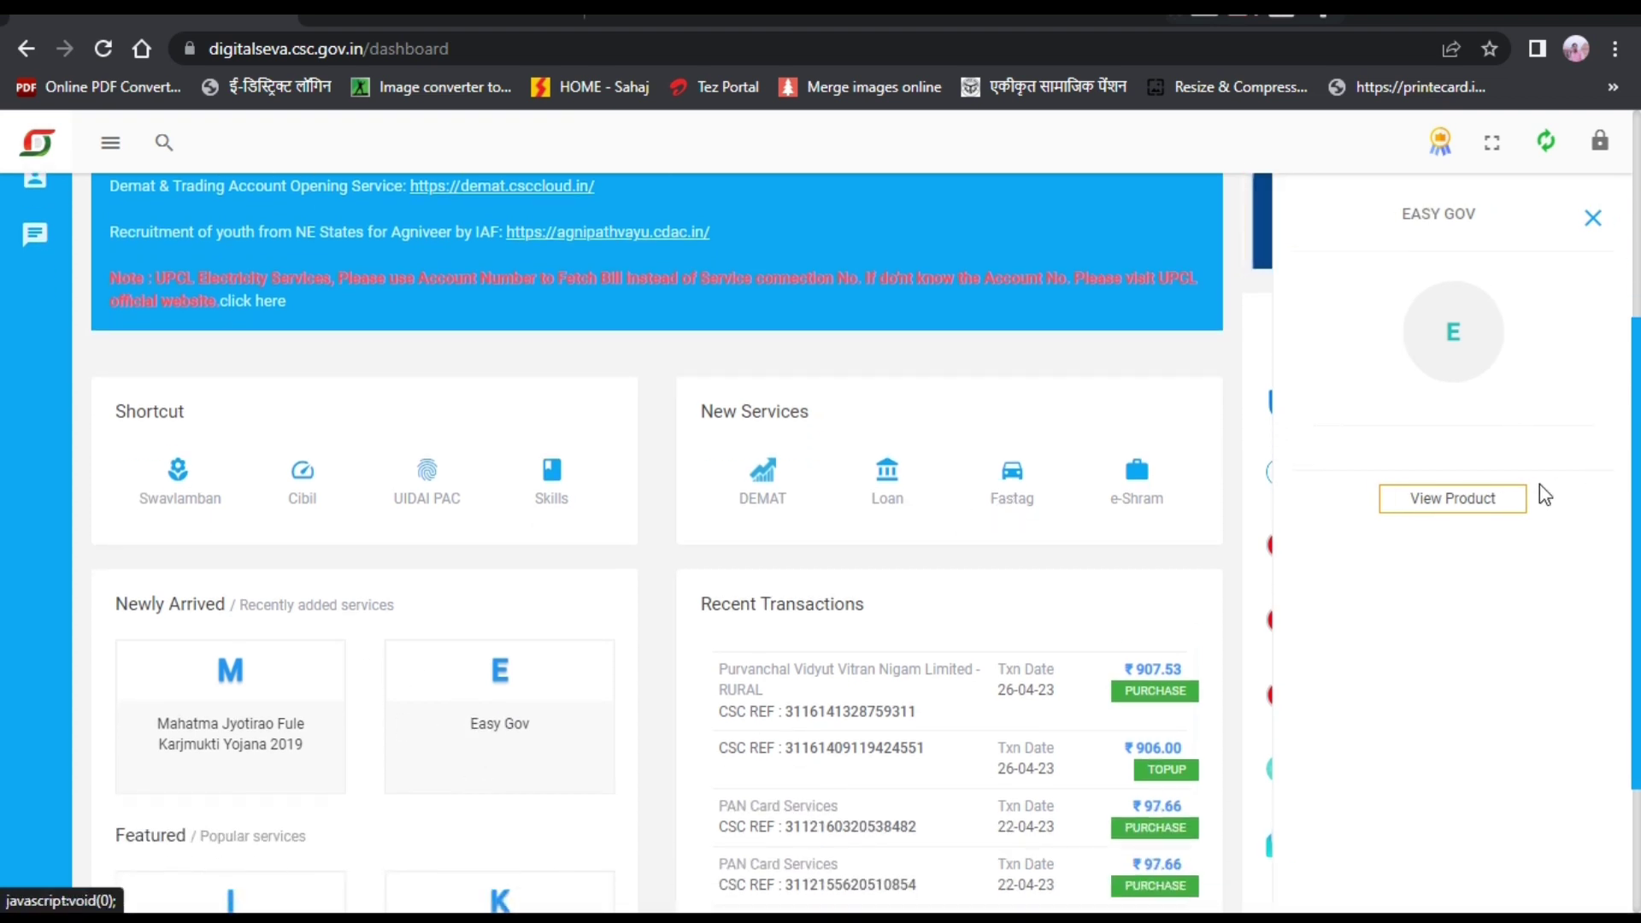
click(1463, 509)
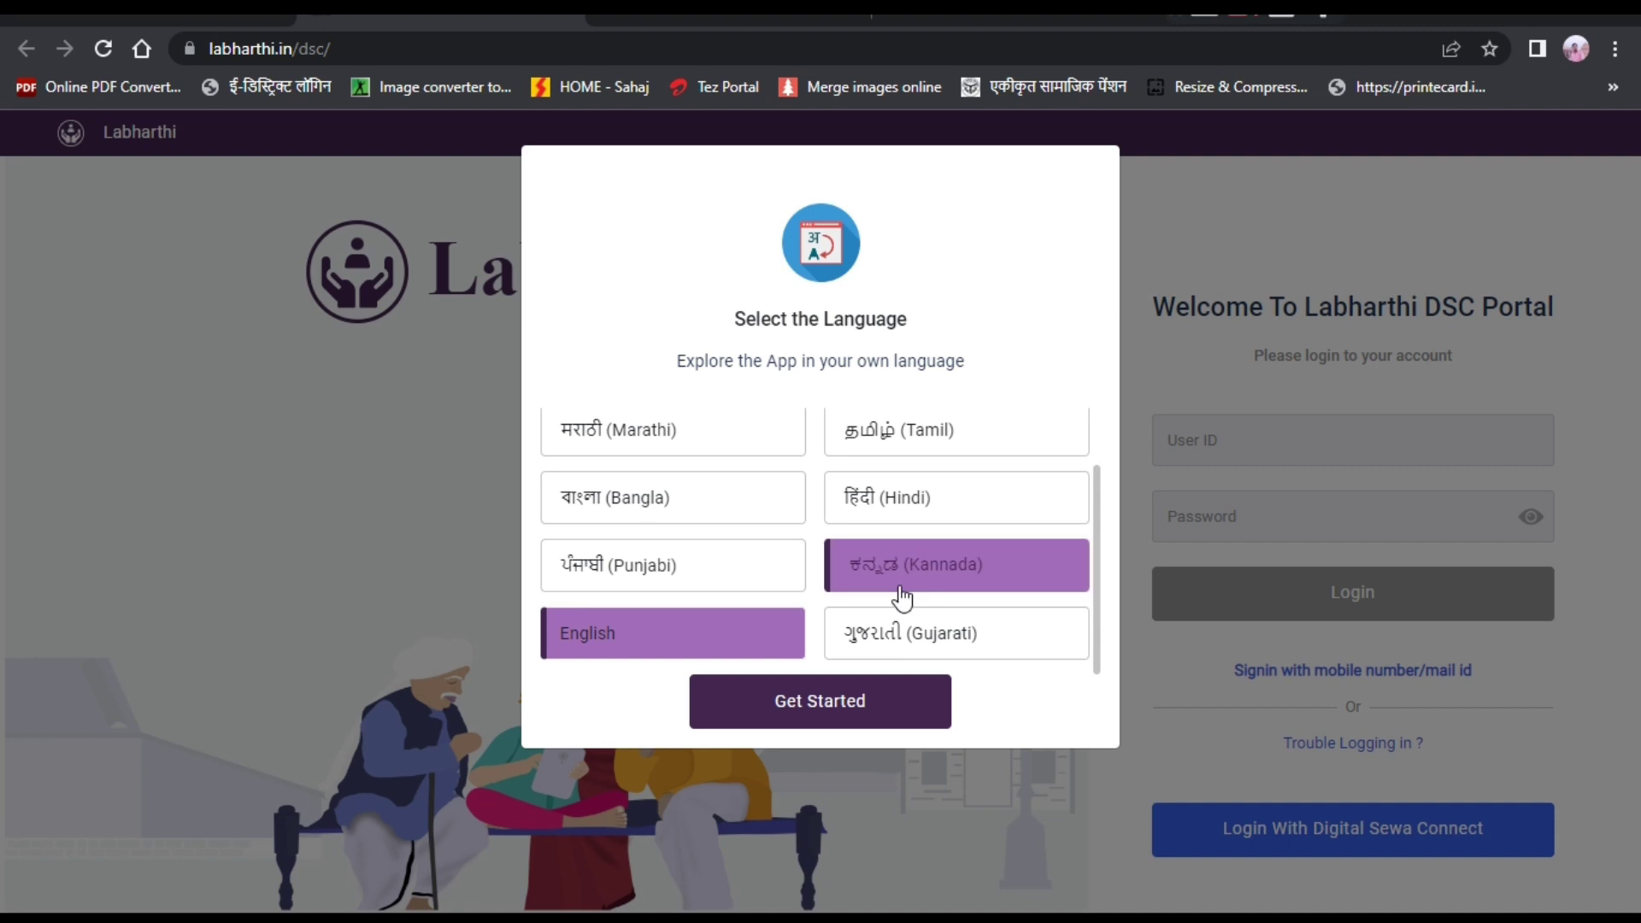
Step: Continue in English and log in with Digital Sewa Connect, authorizing Labharthi-test
click(901, 701)
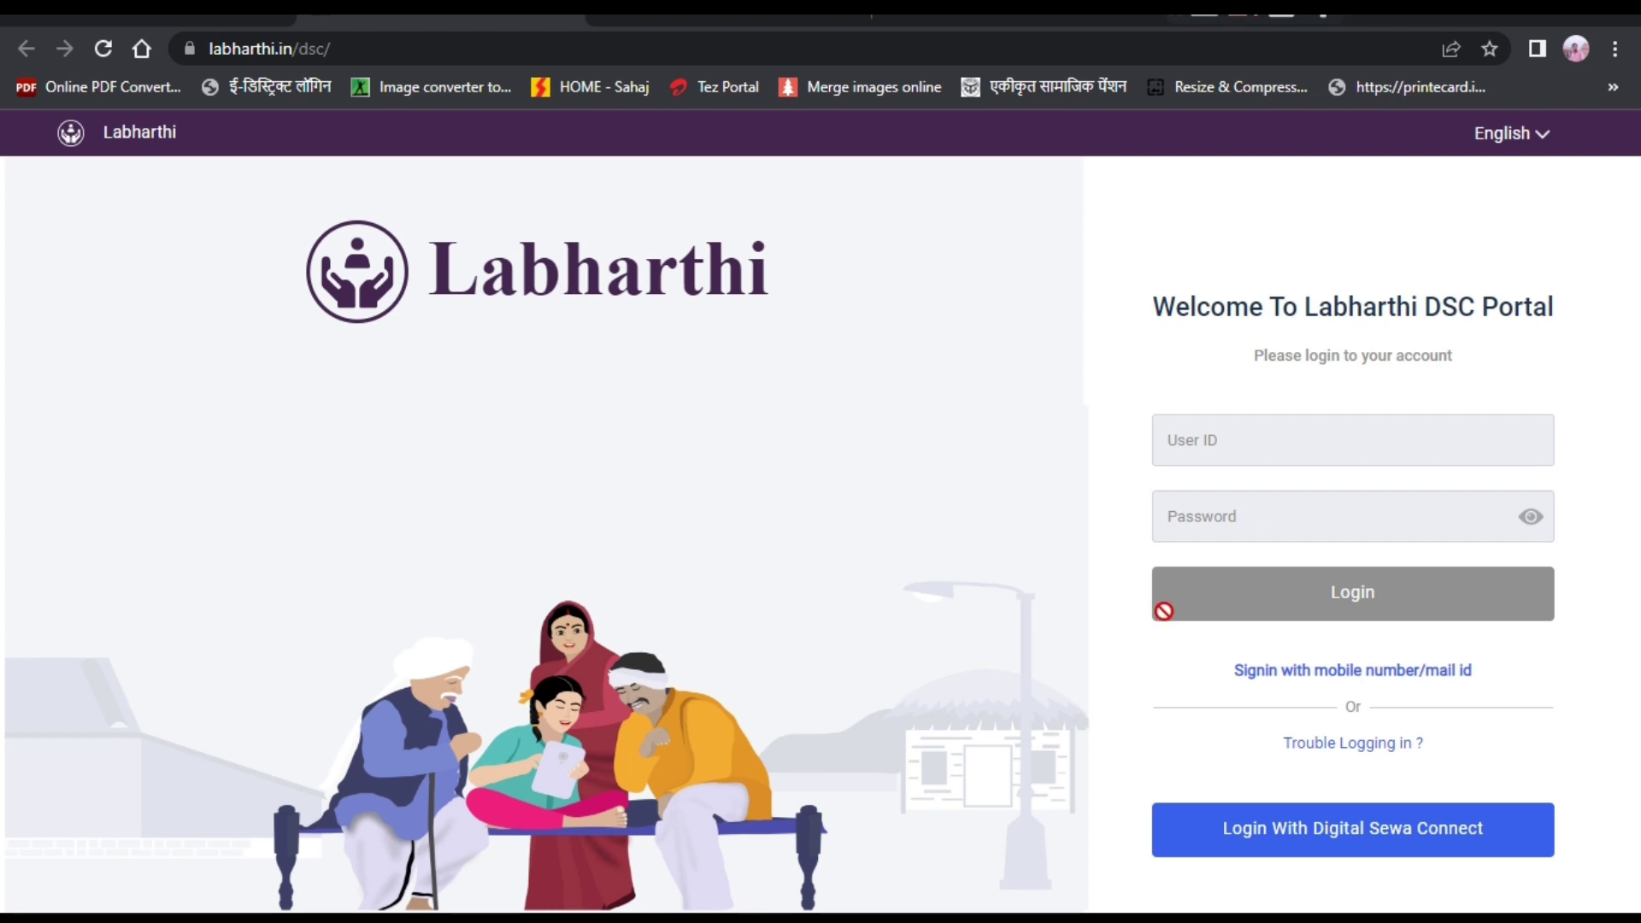
click(1265, 823)
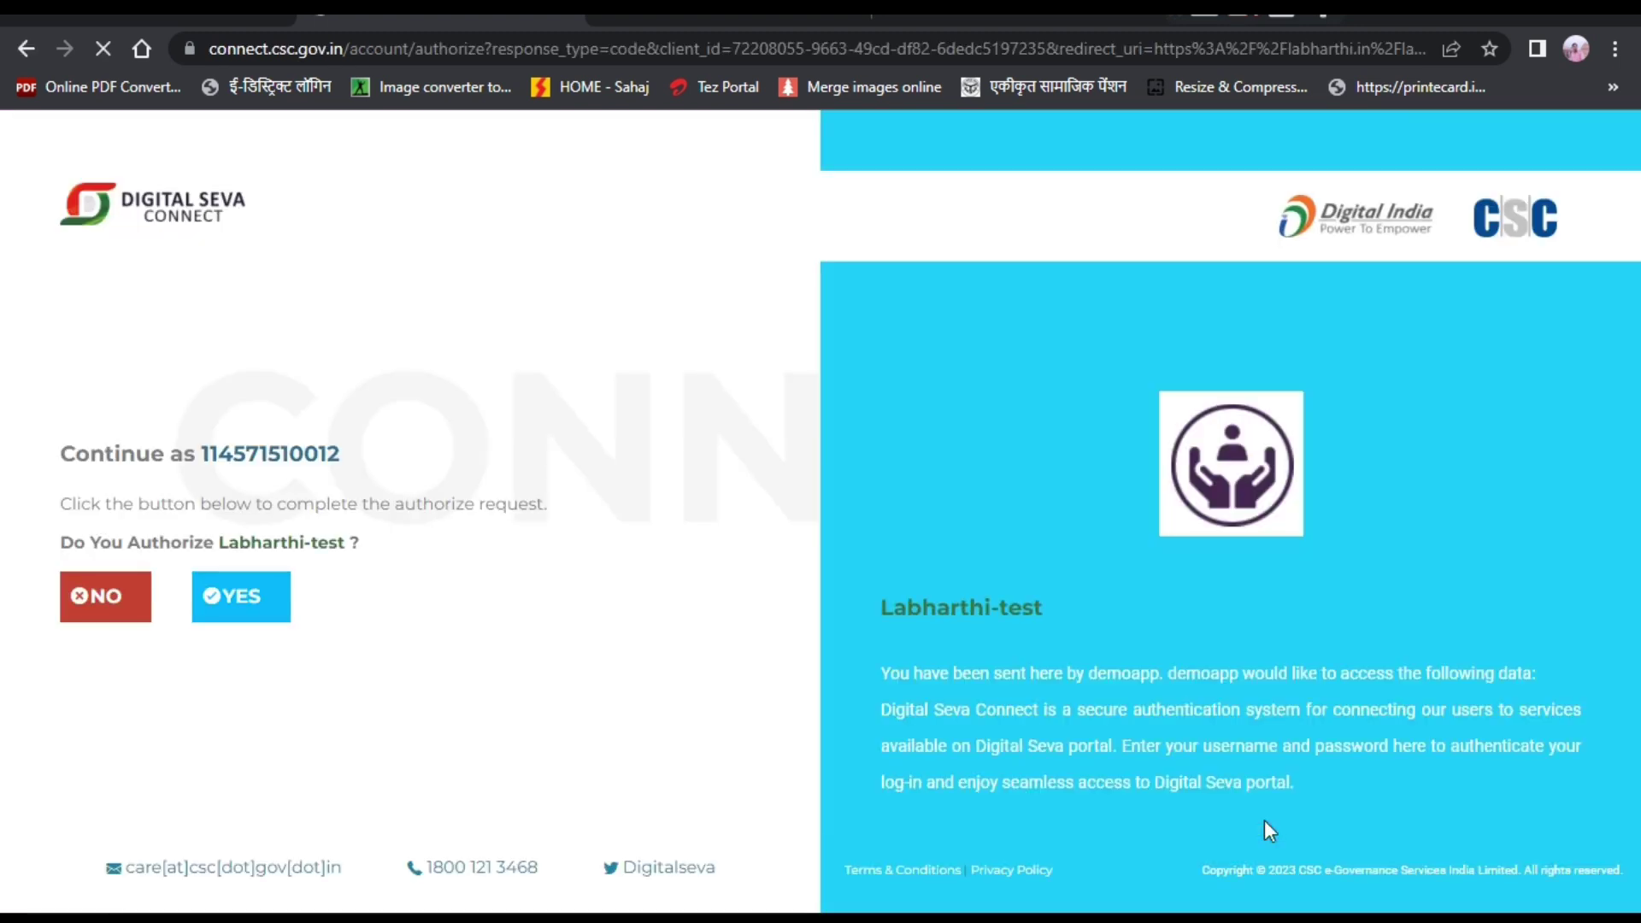
click(250, 609)
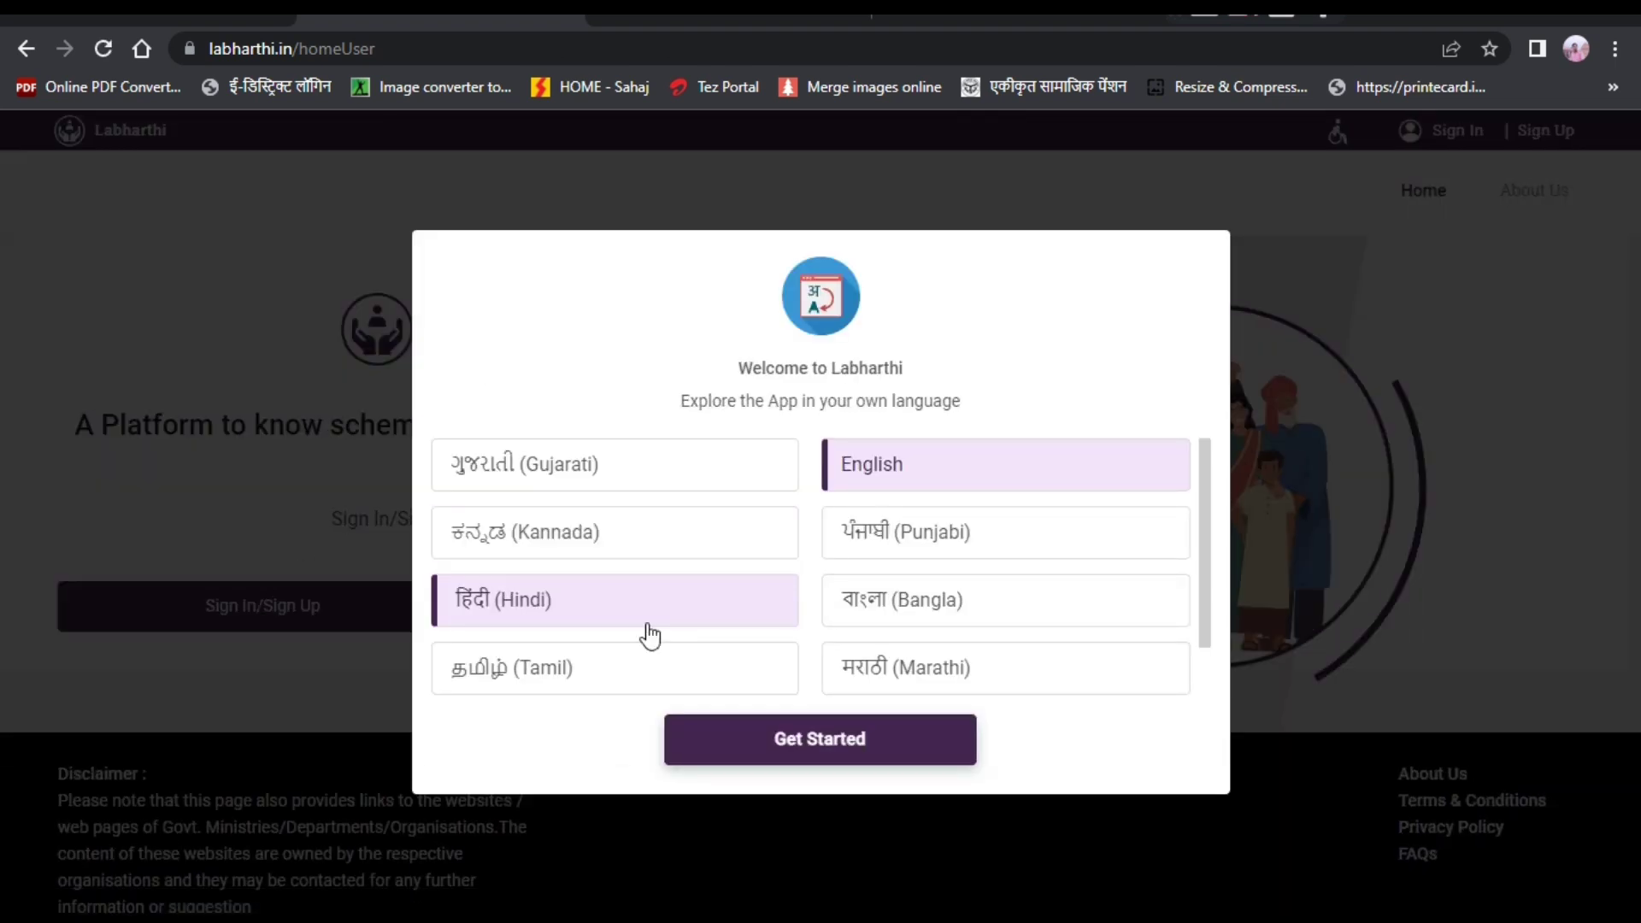
Step: Keep English as the portal language and set the location to Uttar Pradesh
click(736, 745)
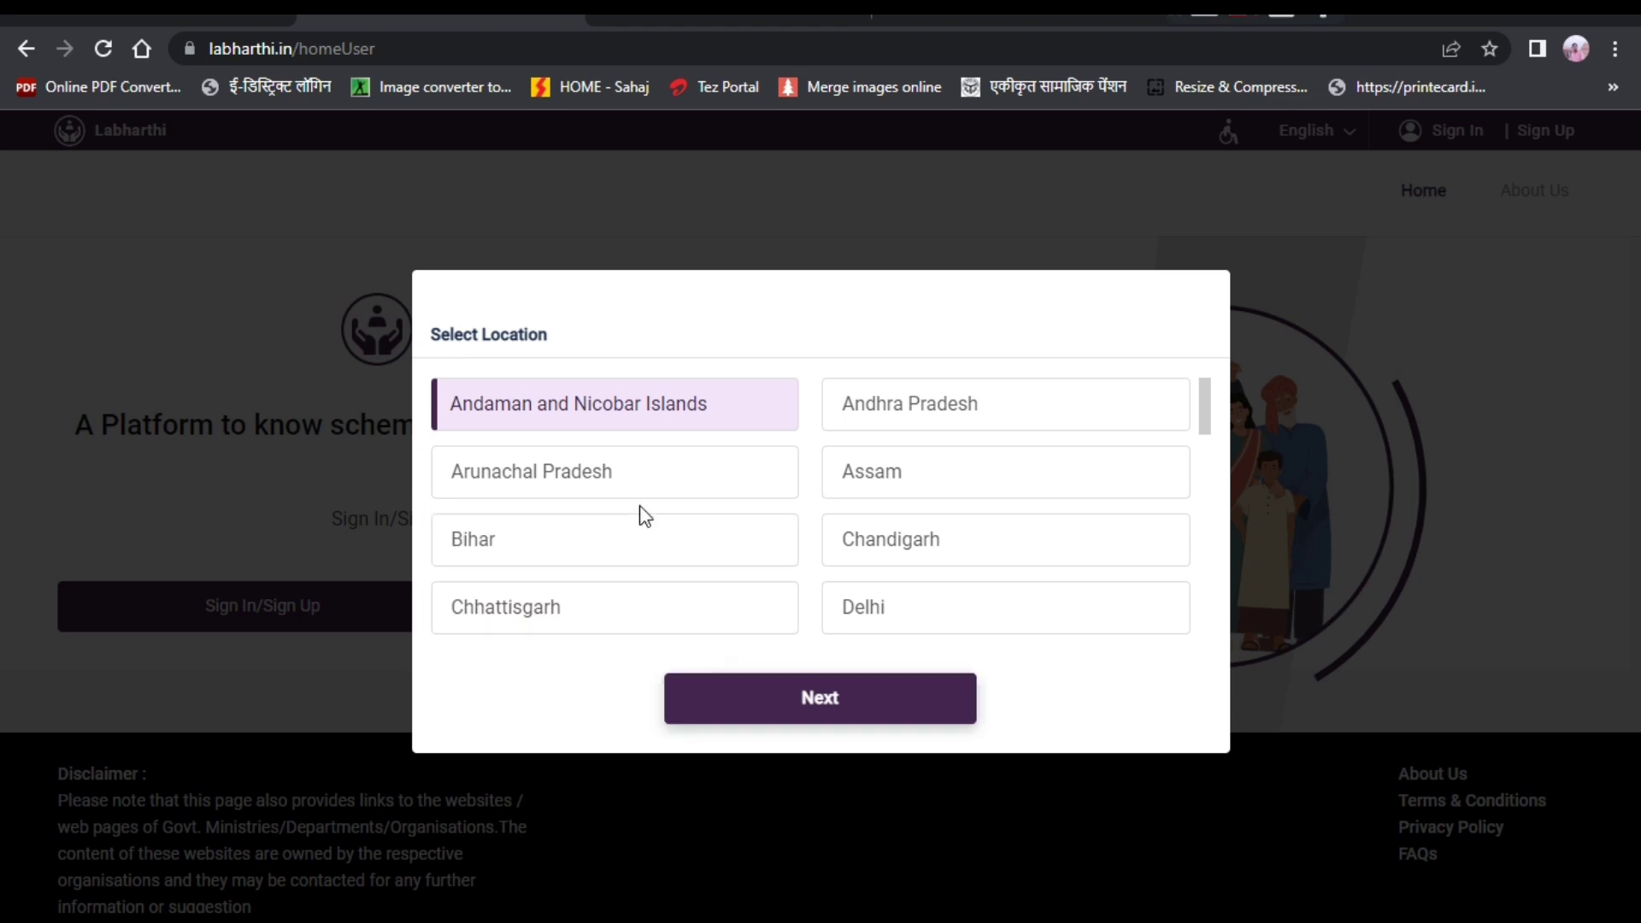
scroll(641, 512, down, 7)
scroll(641, 512, down, 4)
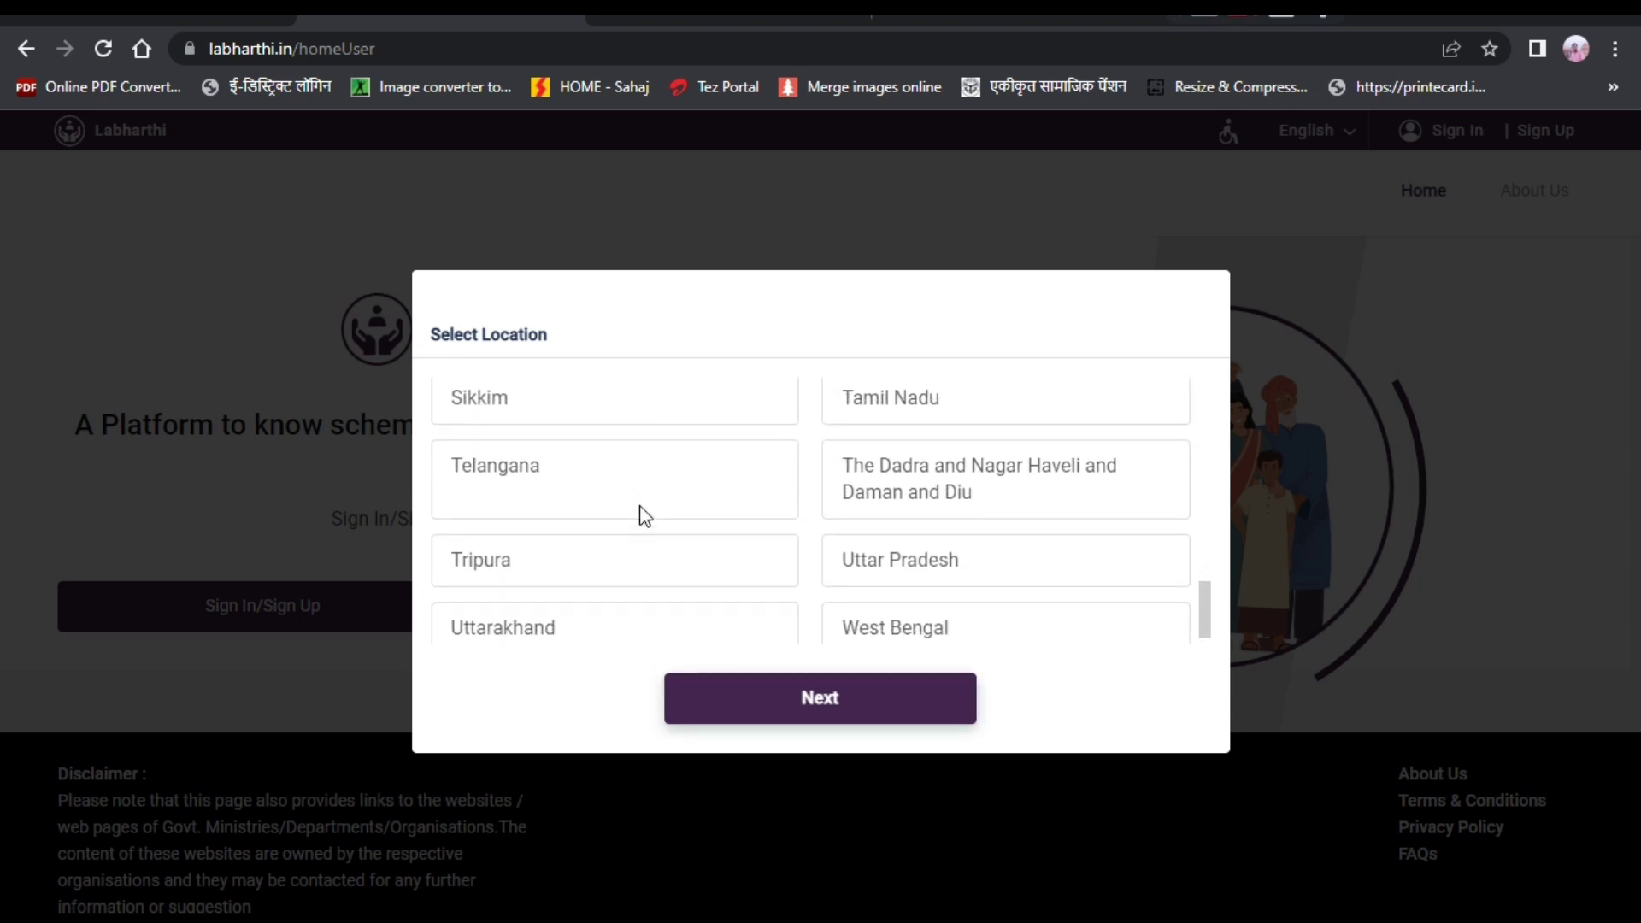
click(863, 557)
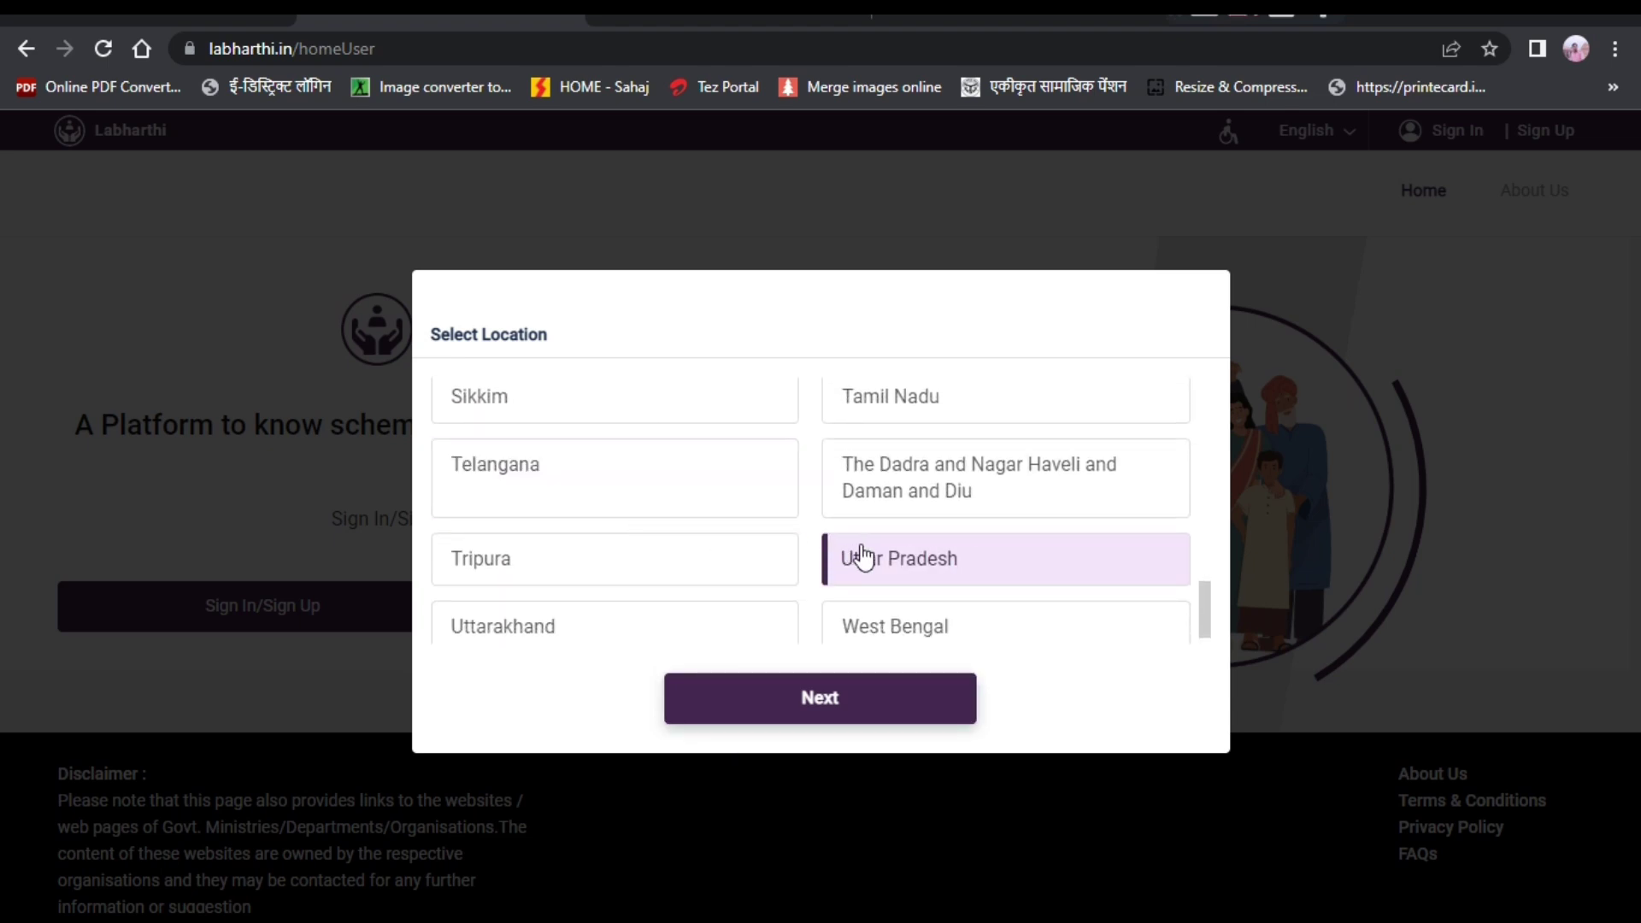
click(830, 703)
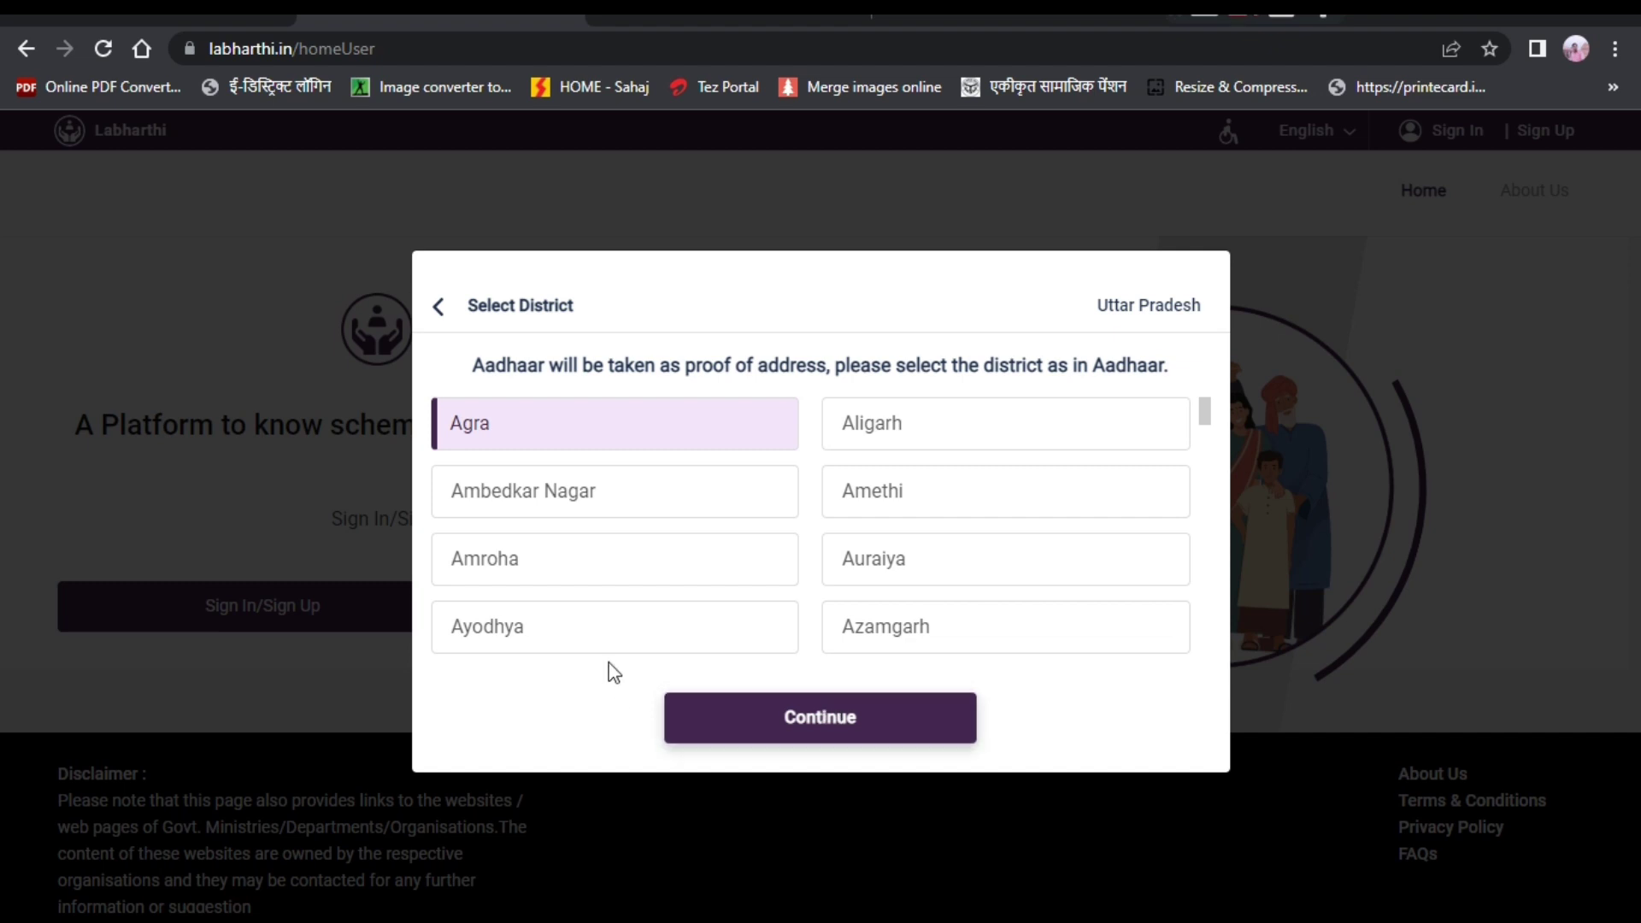
Step: Choose Fatehpur as the district shown in Aadhaar
scroll(596, 598, down, 2)
scroll(595, 598, down, 8)
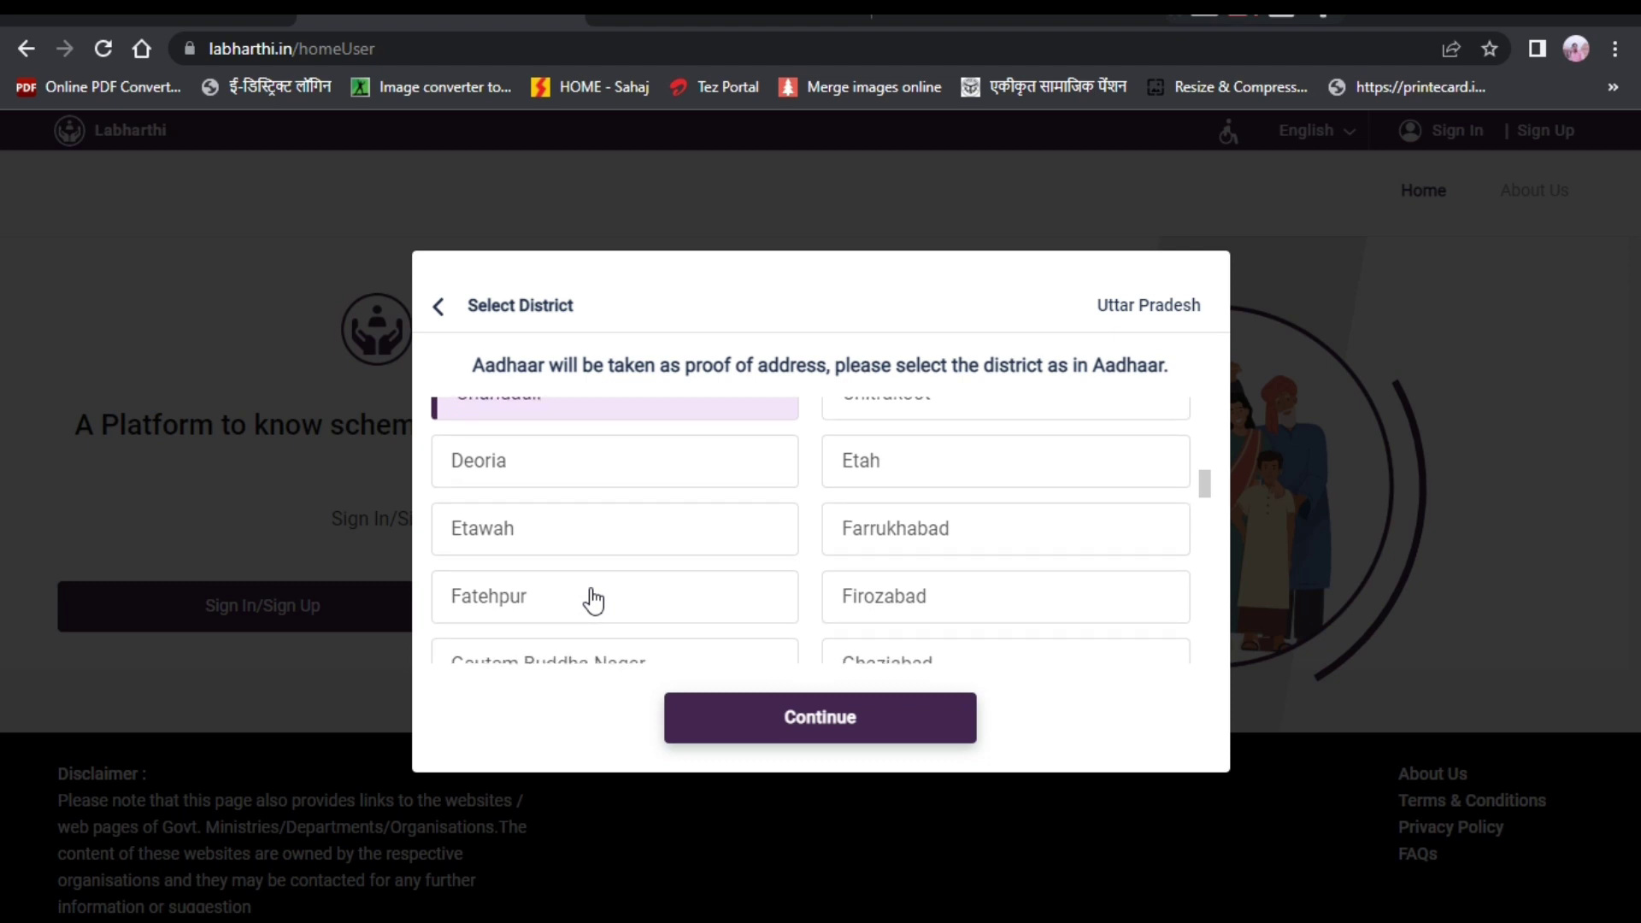
click(591, 599)
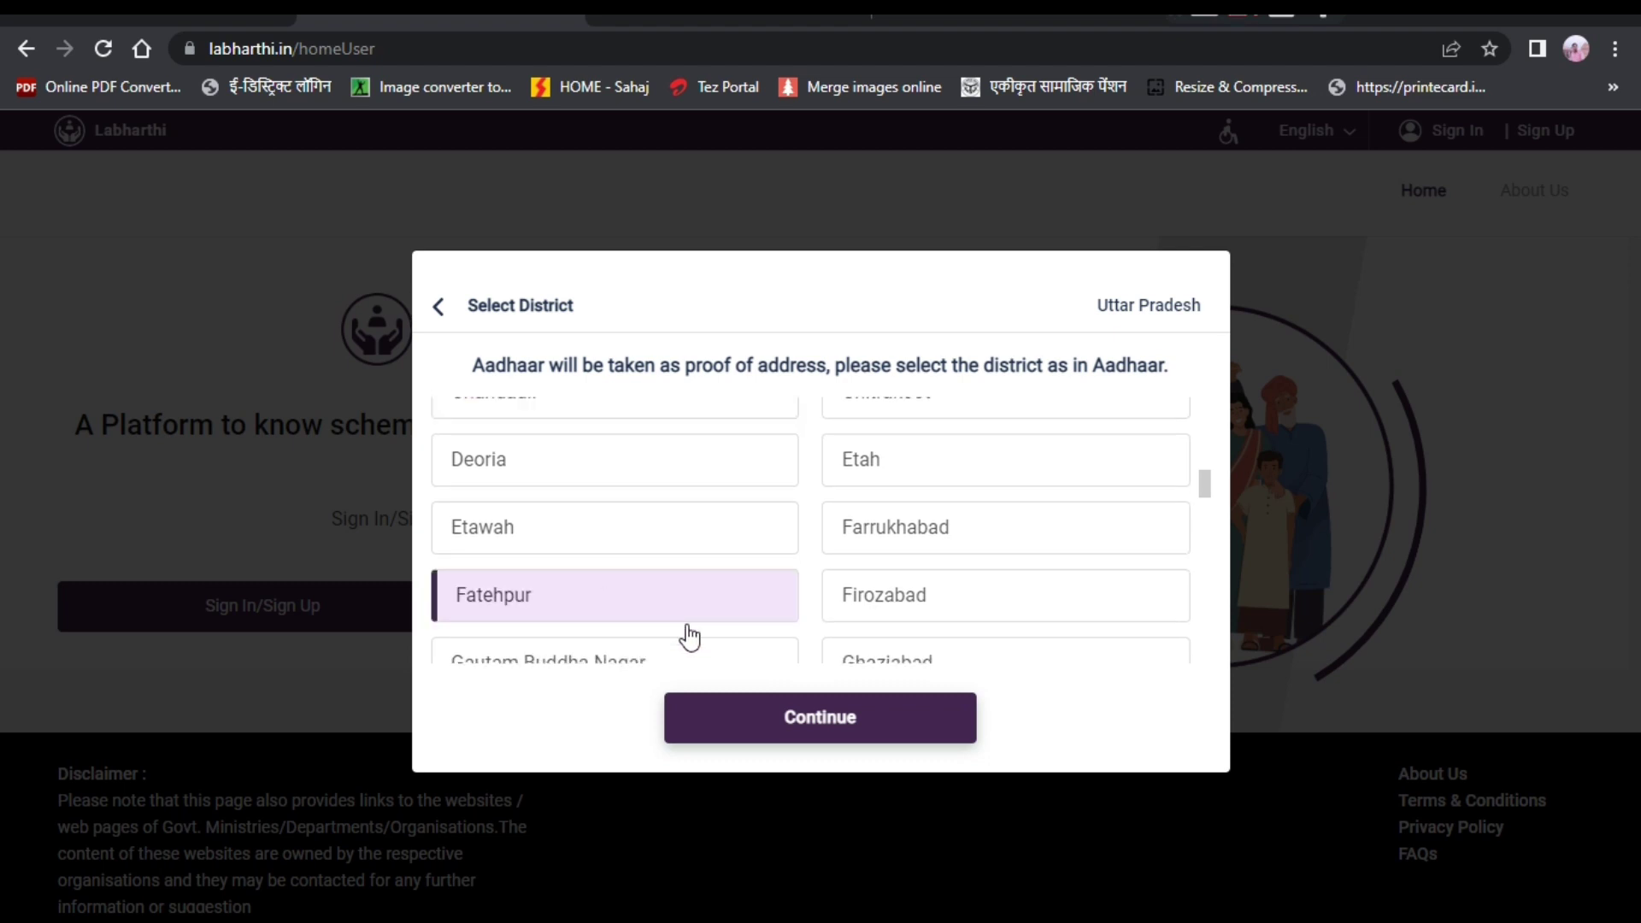
click(560, 589)
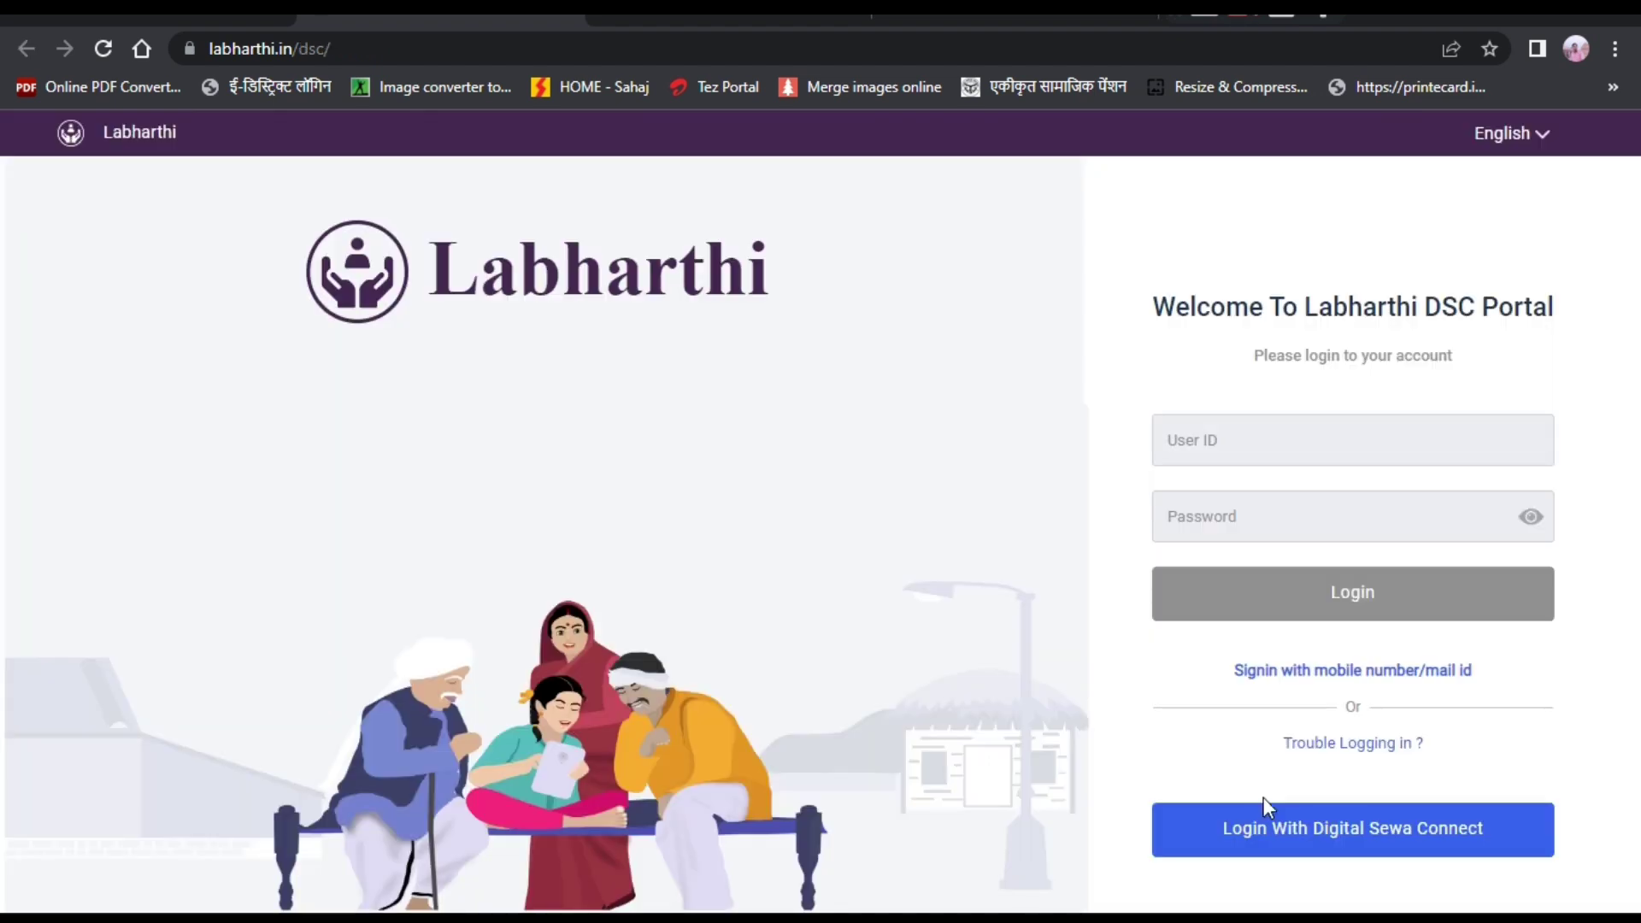
Step: Log in to the DSC portal with Digital Sewa Connect and view the Application Analysis and Commission Earned pages
click(1273, 828)
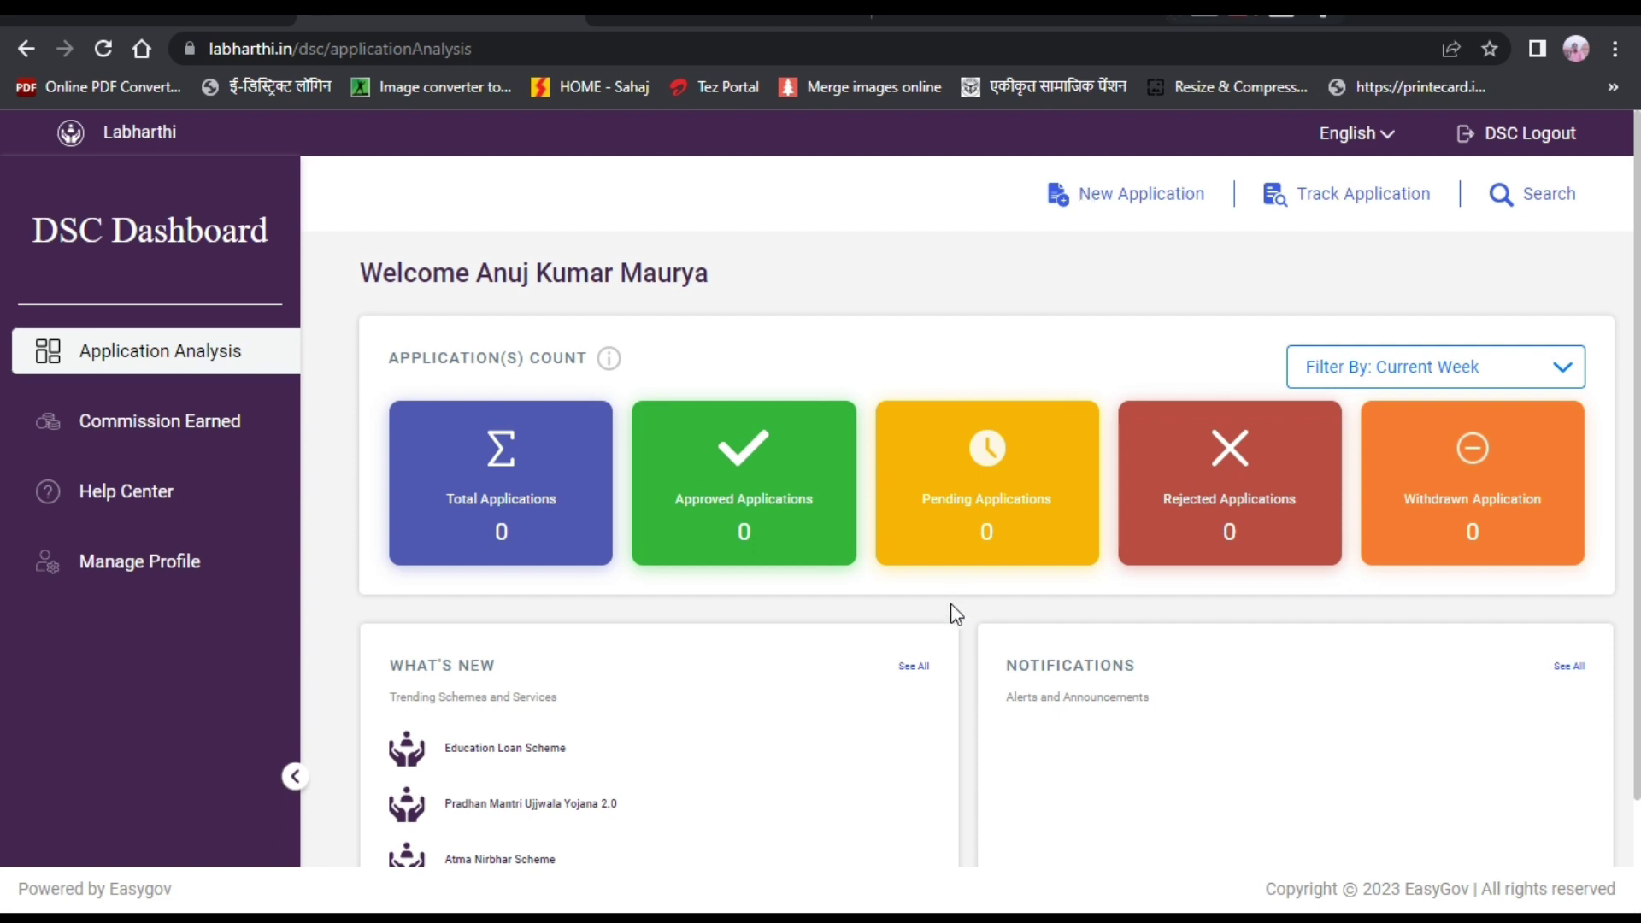
scroll(955, 614, down, 2)
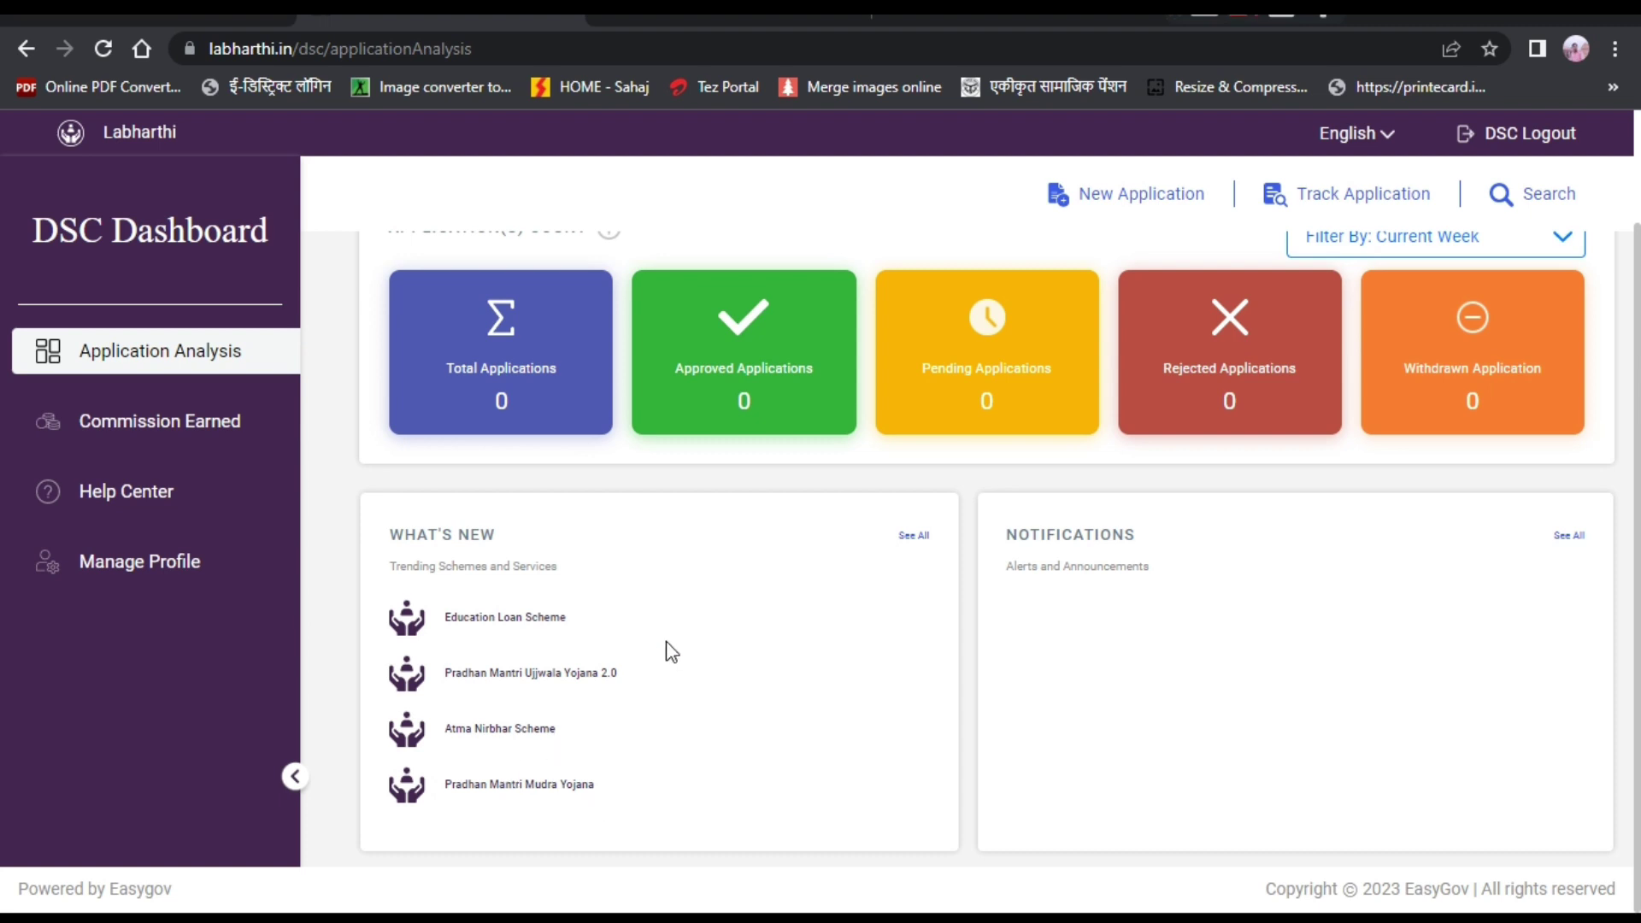
click(117, 432)
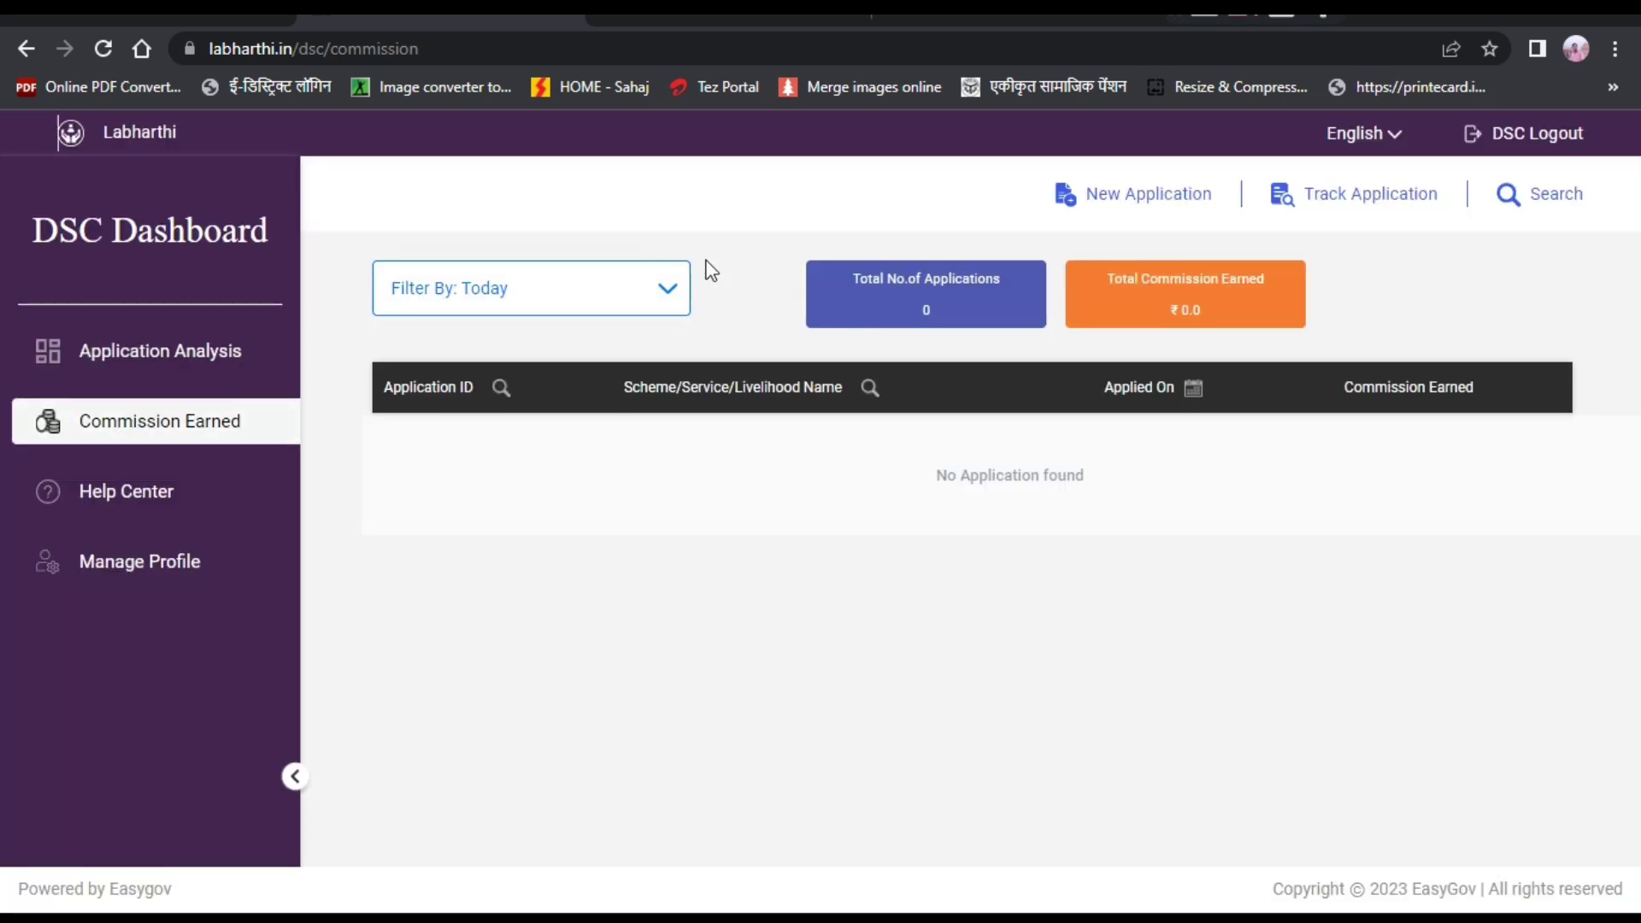
click(234, 360)
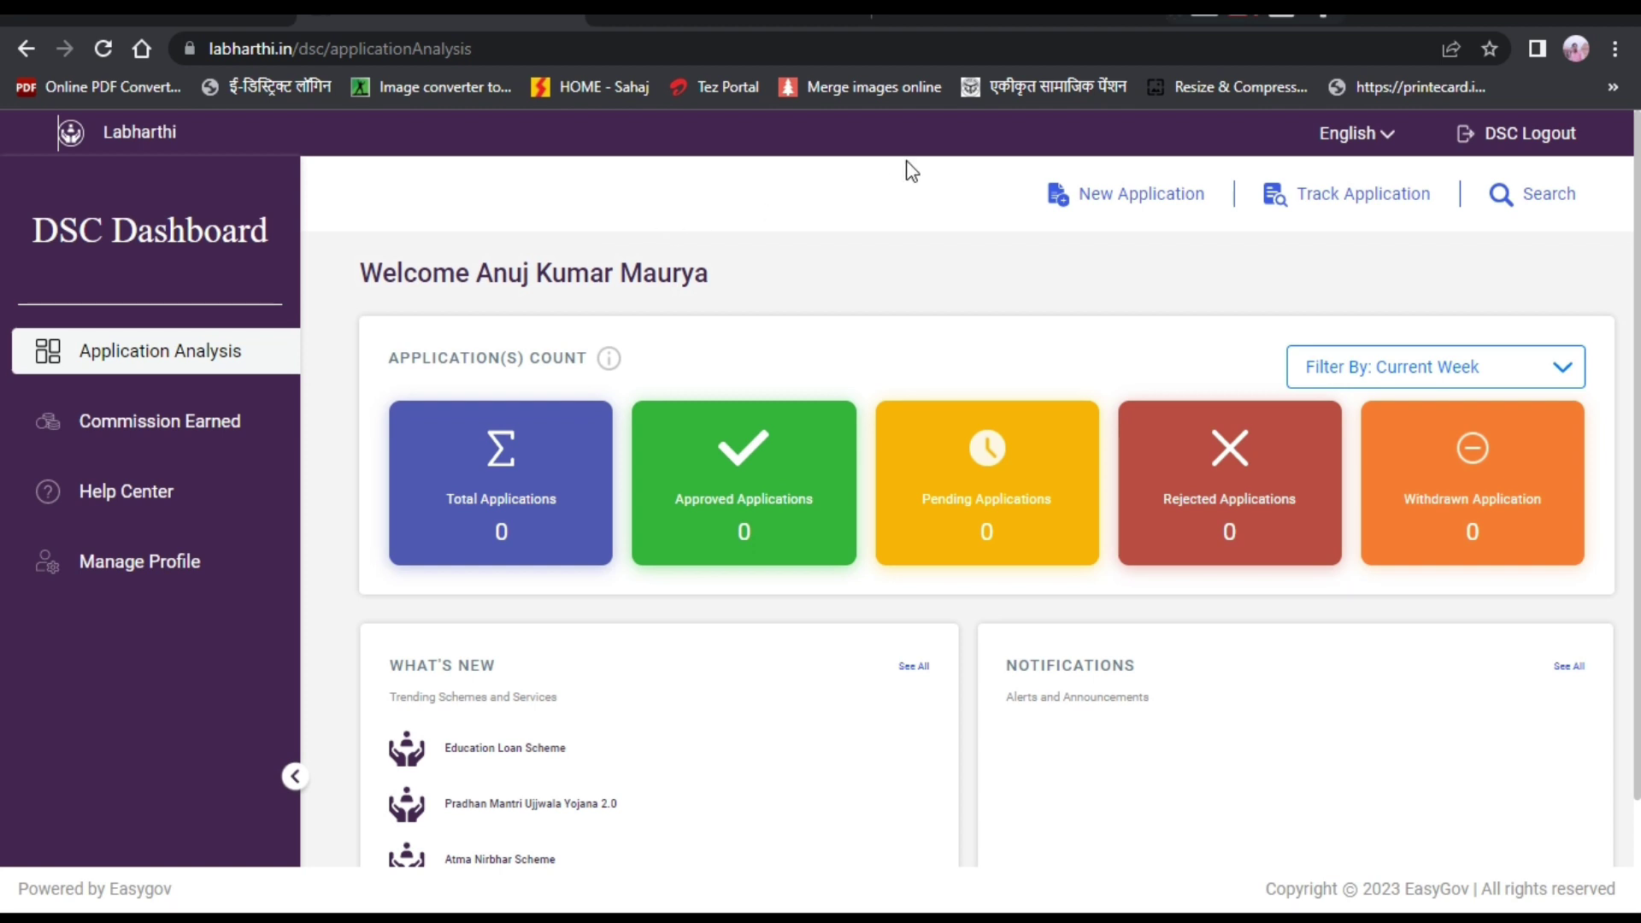
Step: Start a new residential Rent Agreement application as Landlord from the legal services, and close it at the OTP request
click(1132, 202)
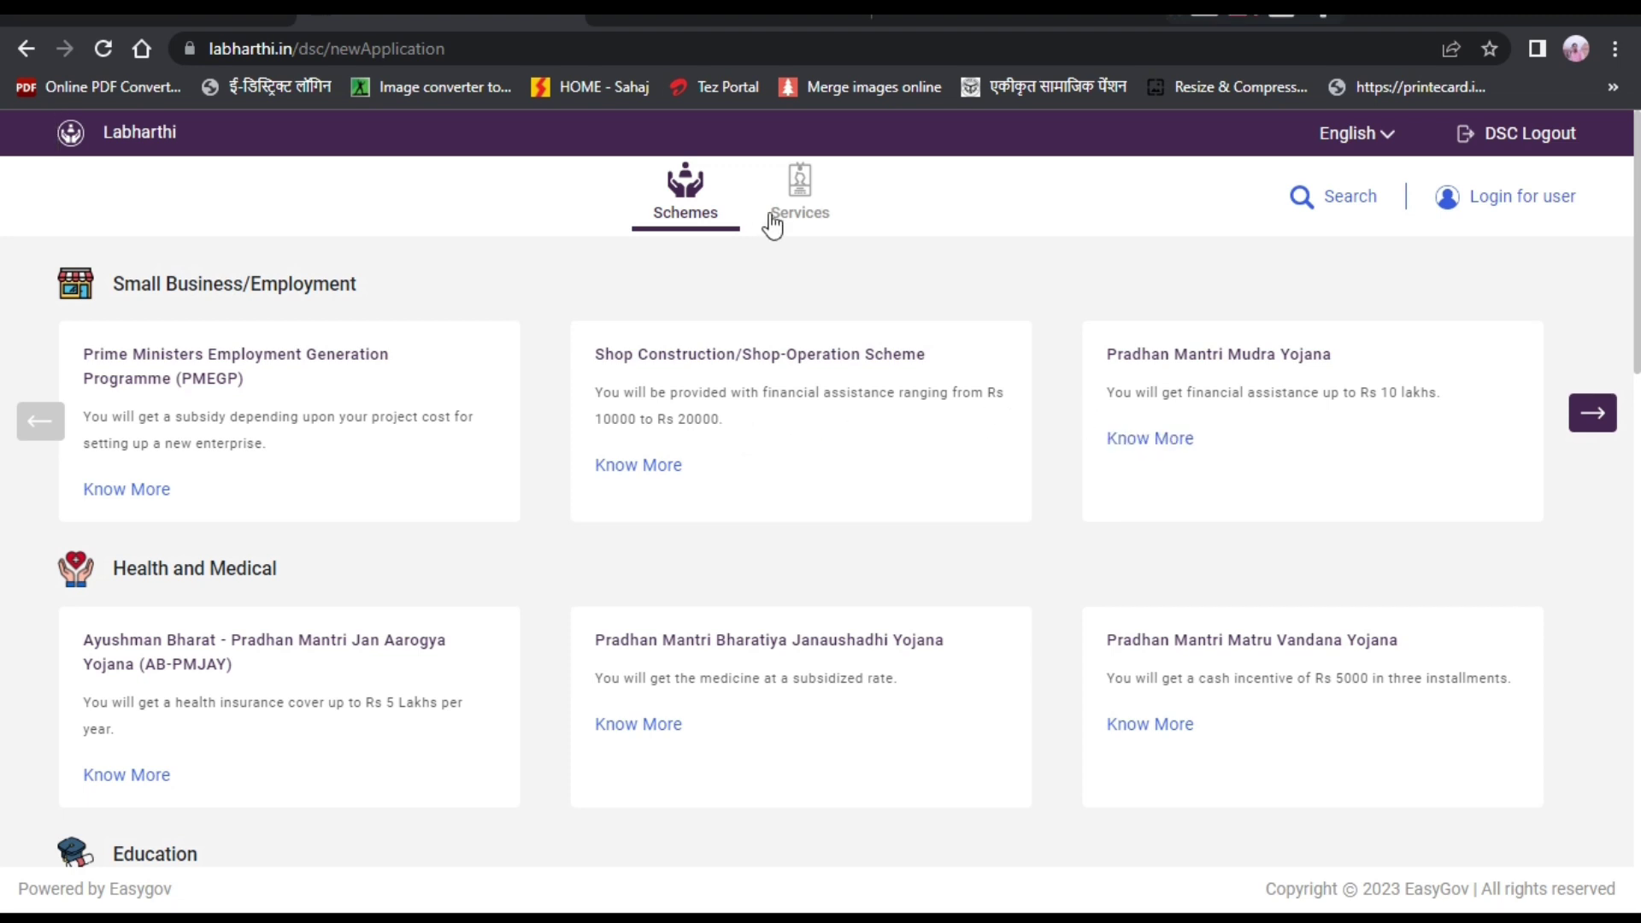
click(806, 219)
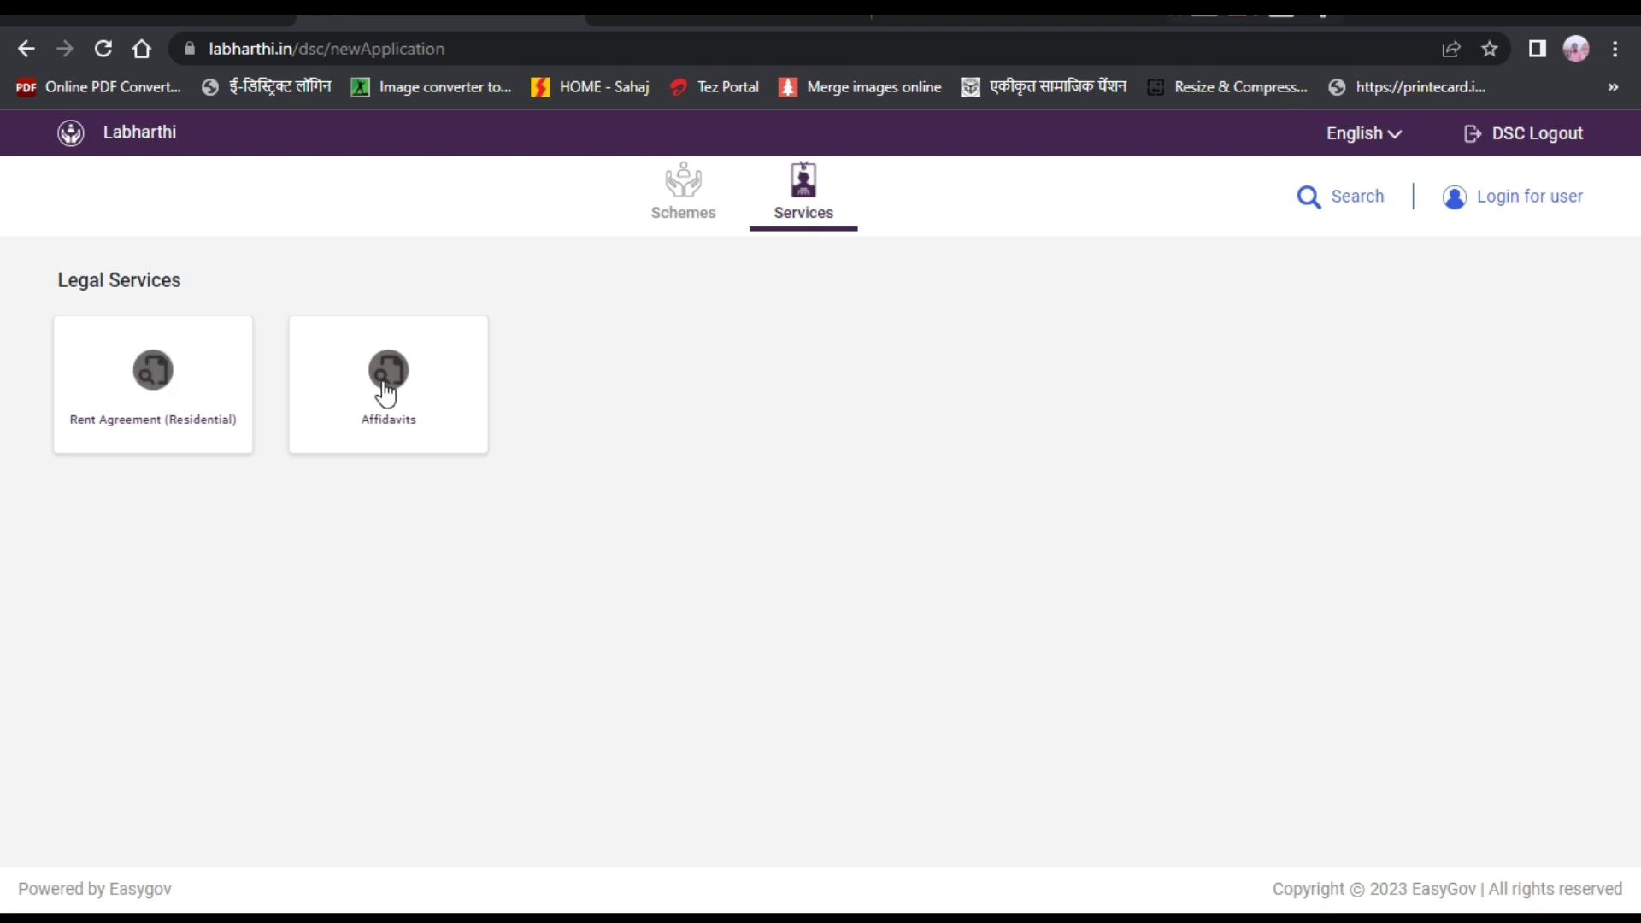
click(173, 389)
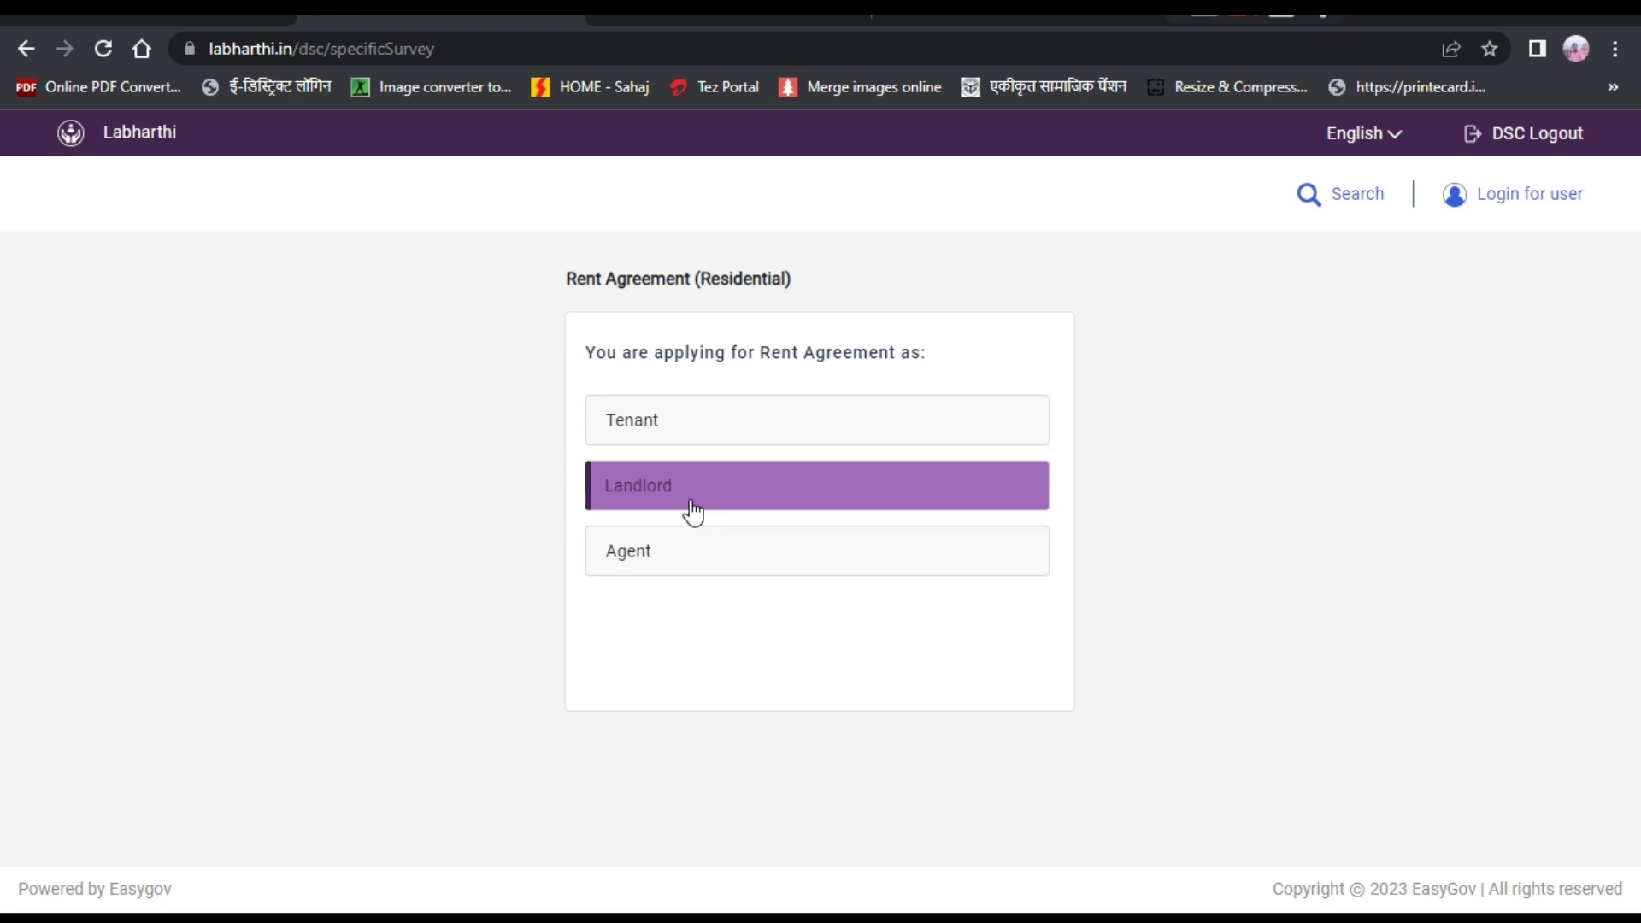
click(641, 494)
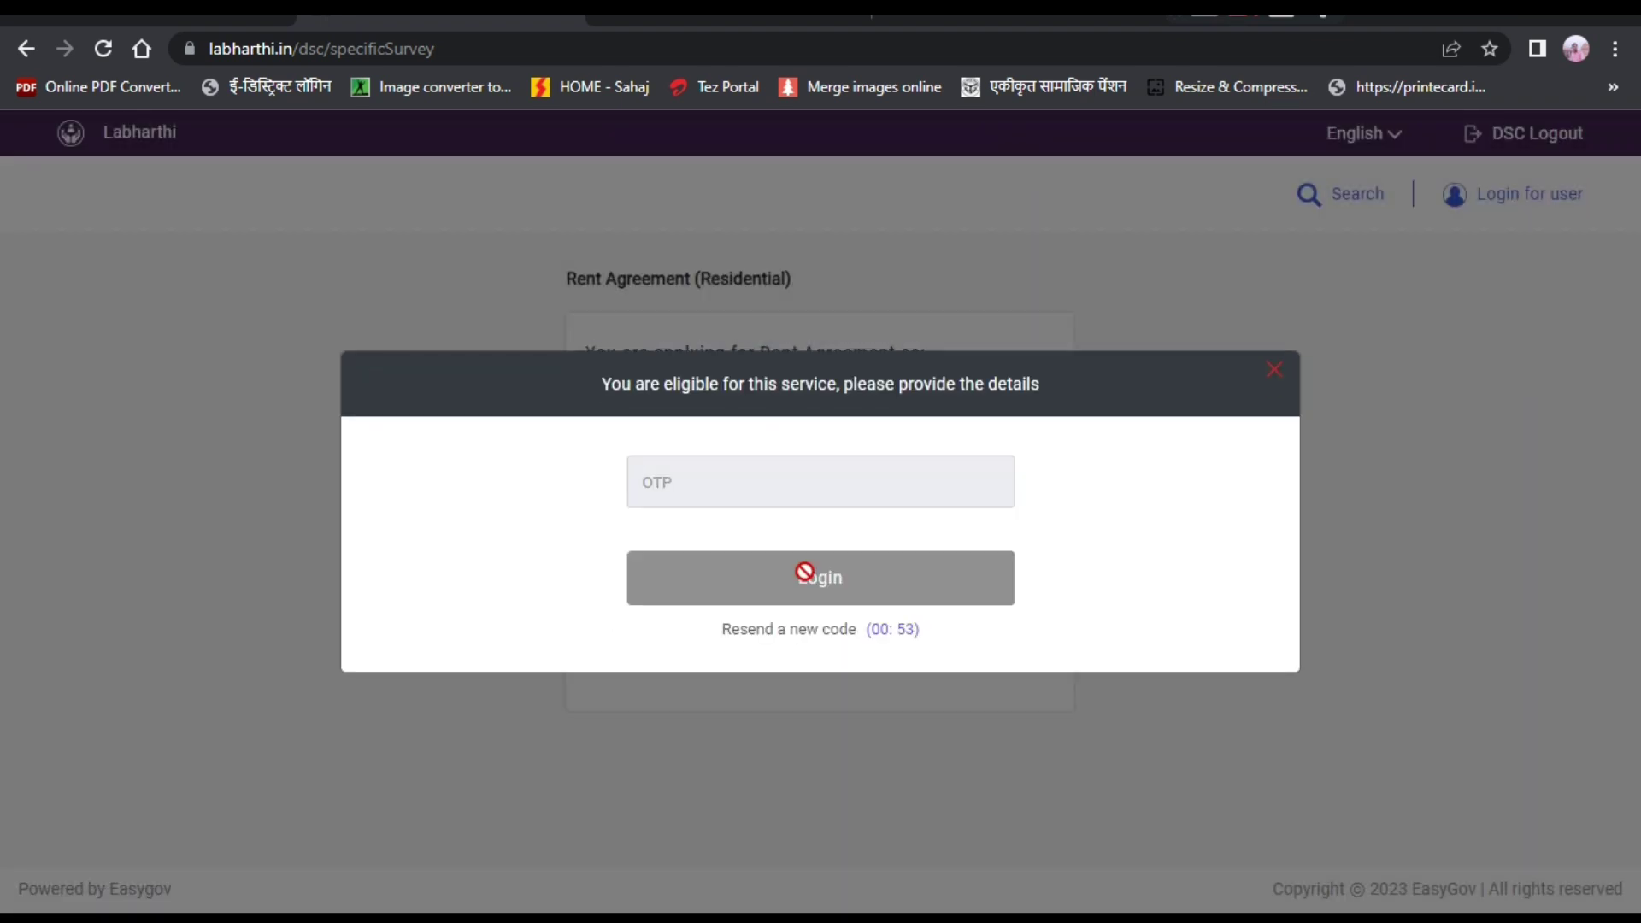
click(1279, 376)
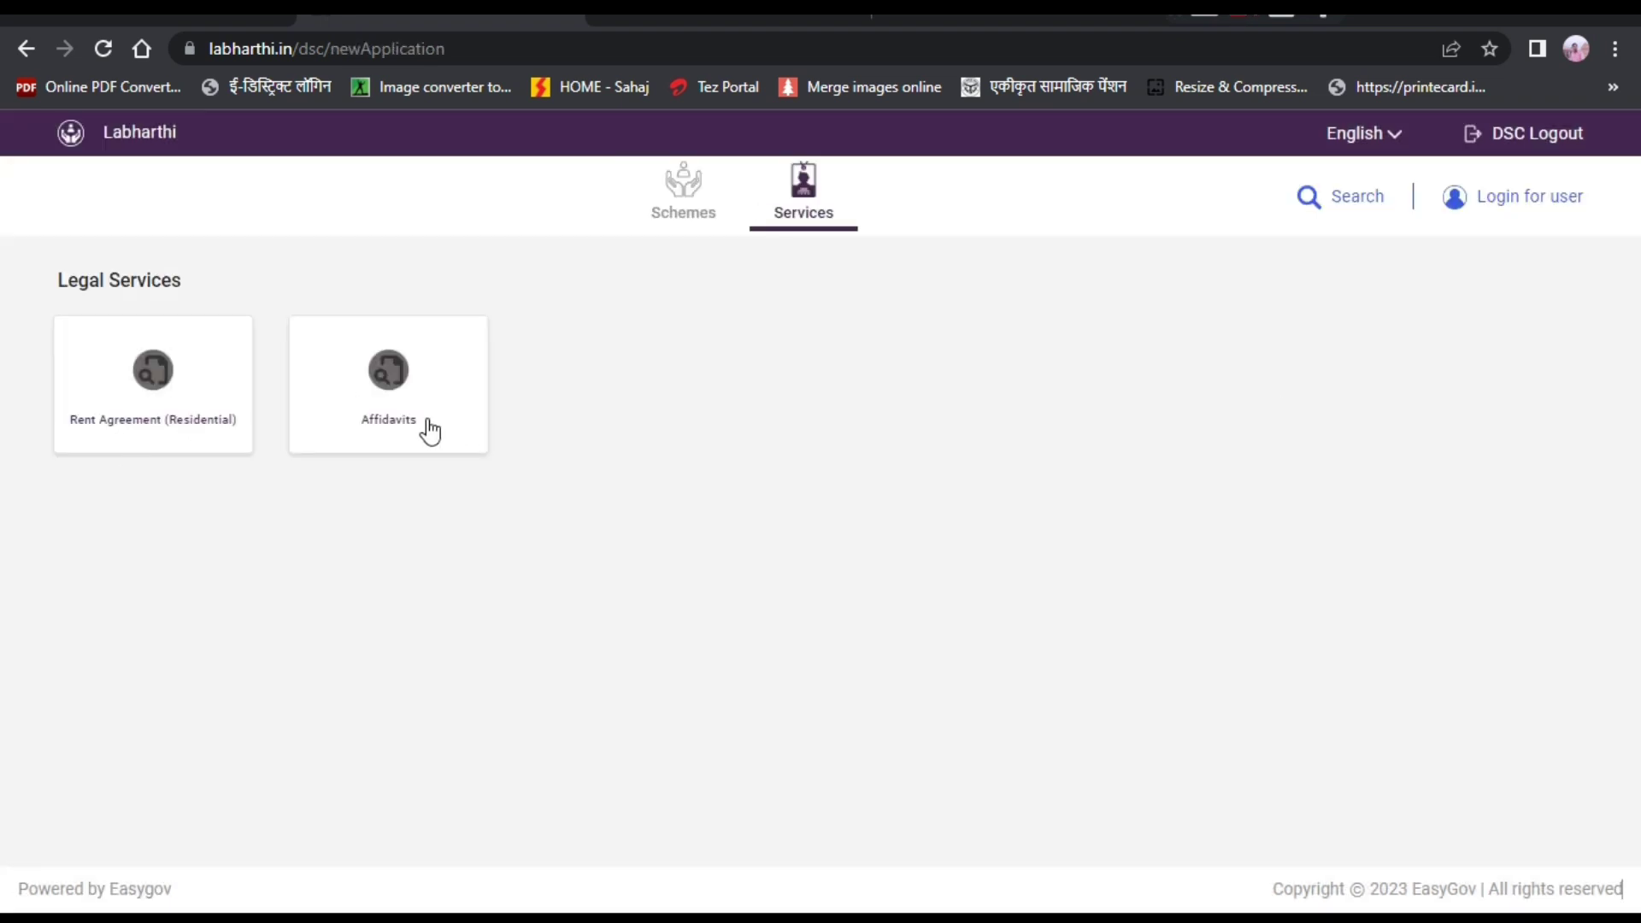
Step: Start a Declaration of No Criminal Record affidavit, answering the gender question and choosing the Adult (21-60) age group
key(XF86MonBrightnessDown)
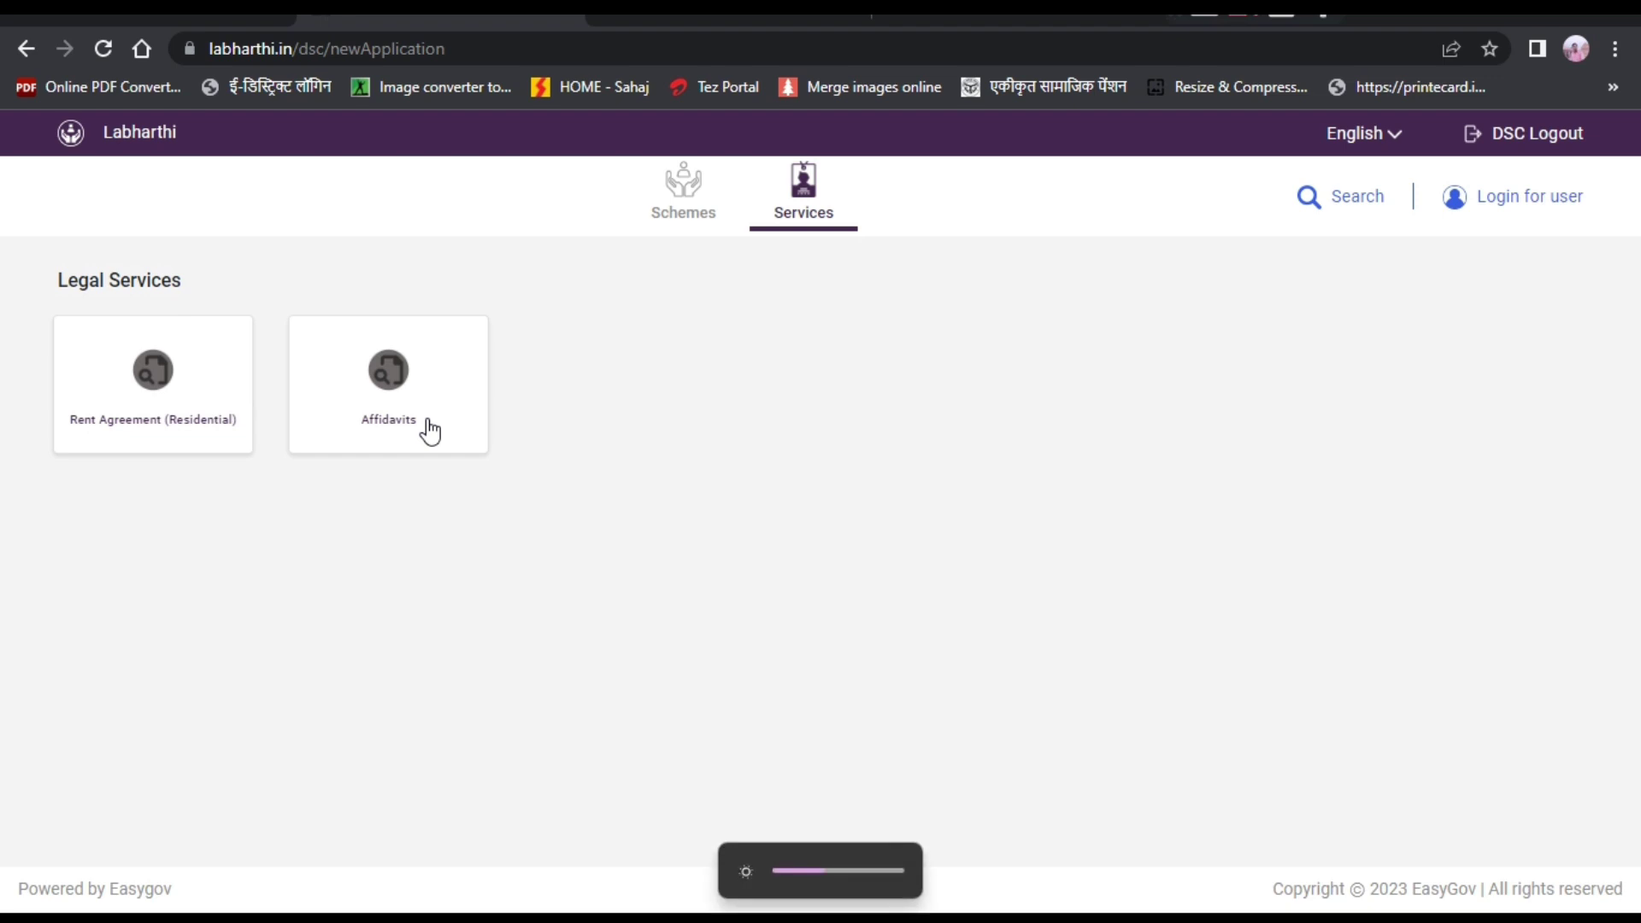
click(429, 431)
click(631, 425)
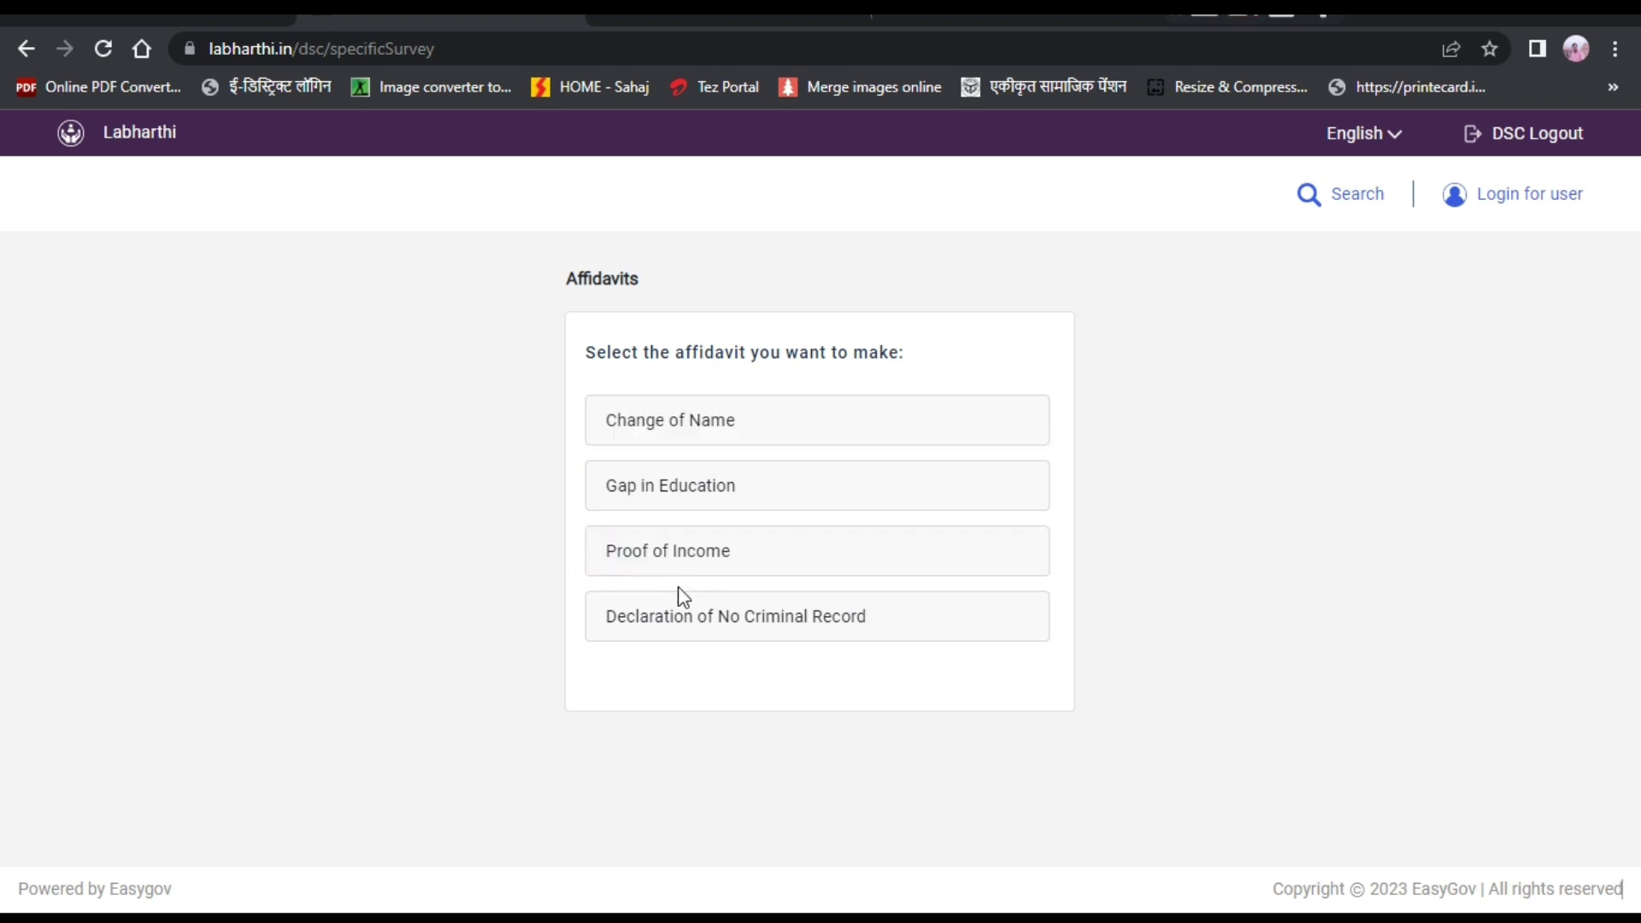
click(681, 612)
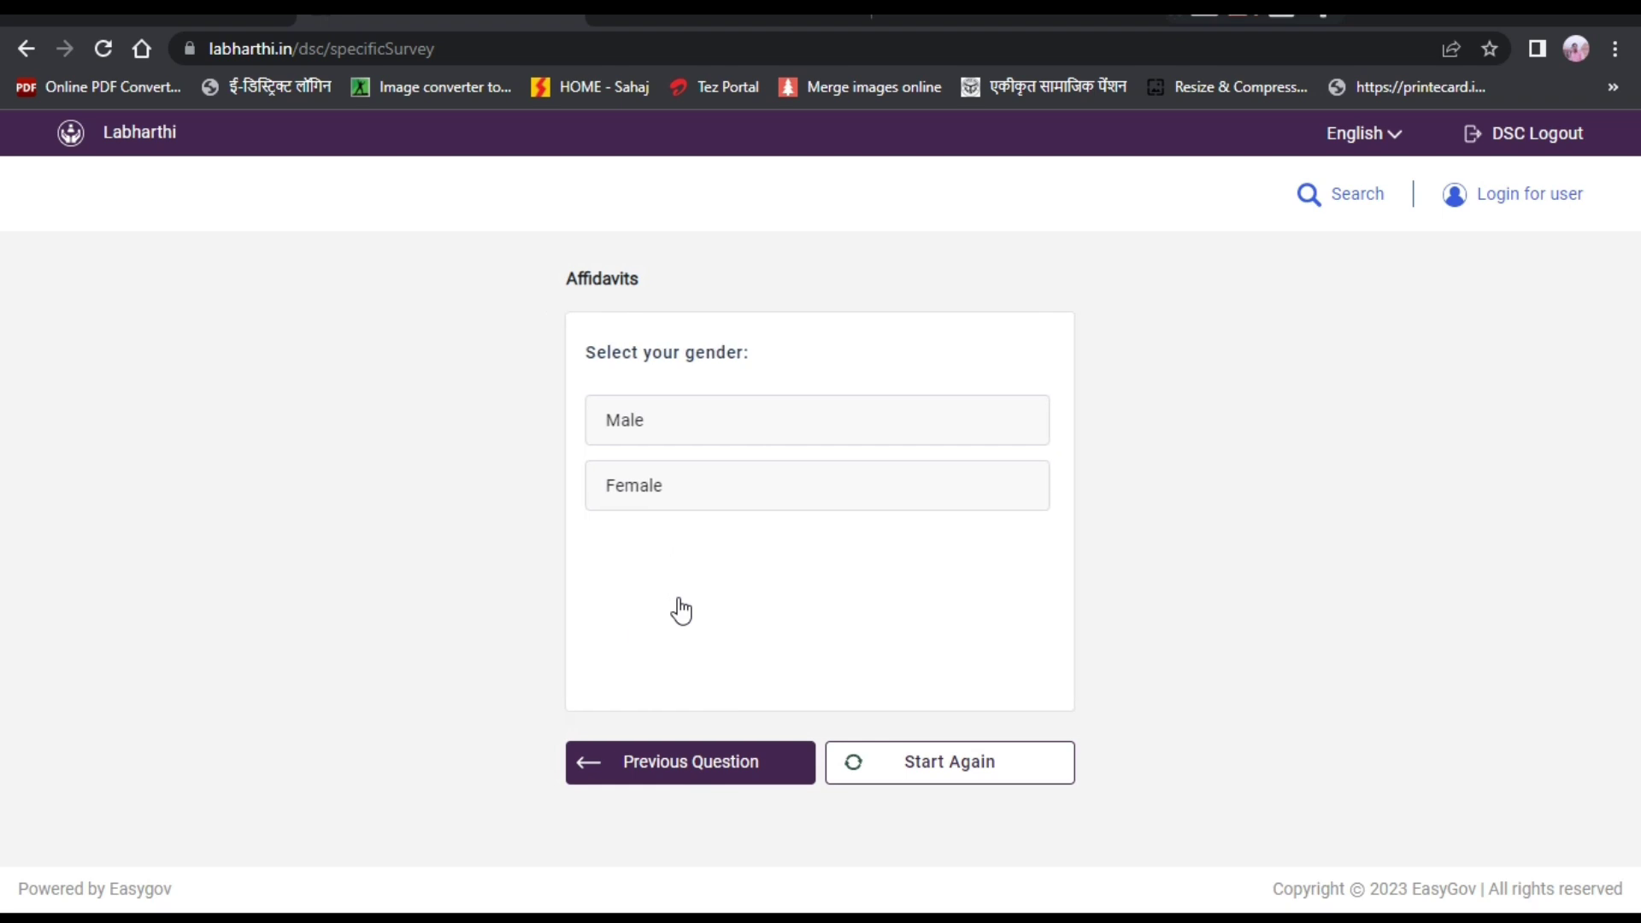
click(656, 453)
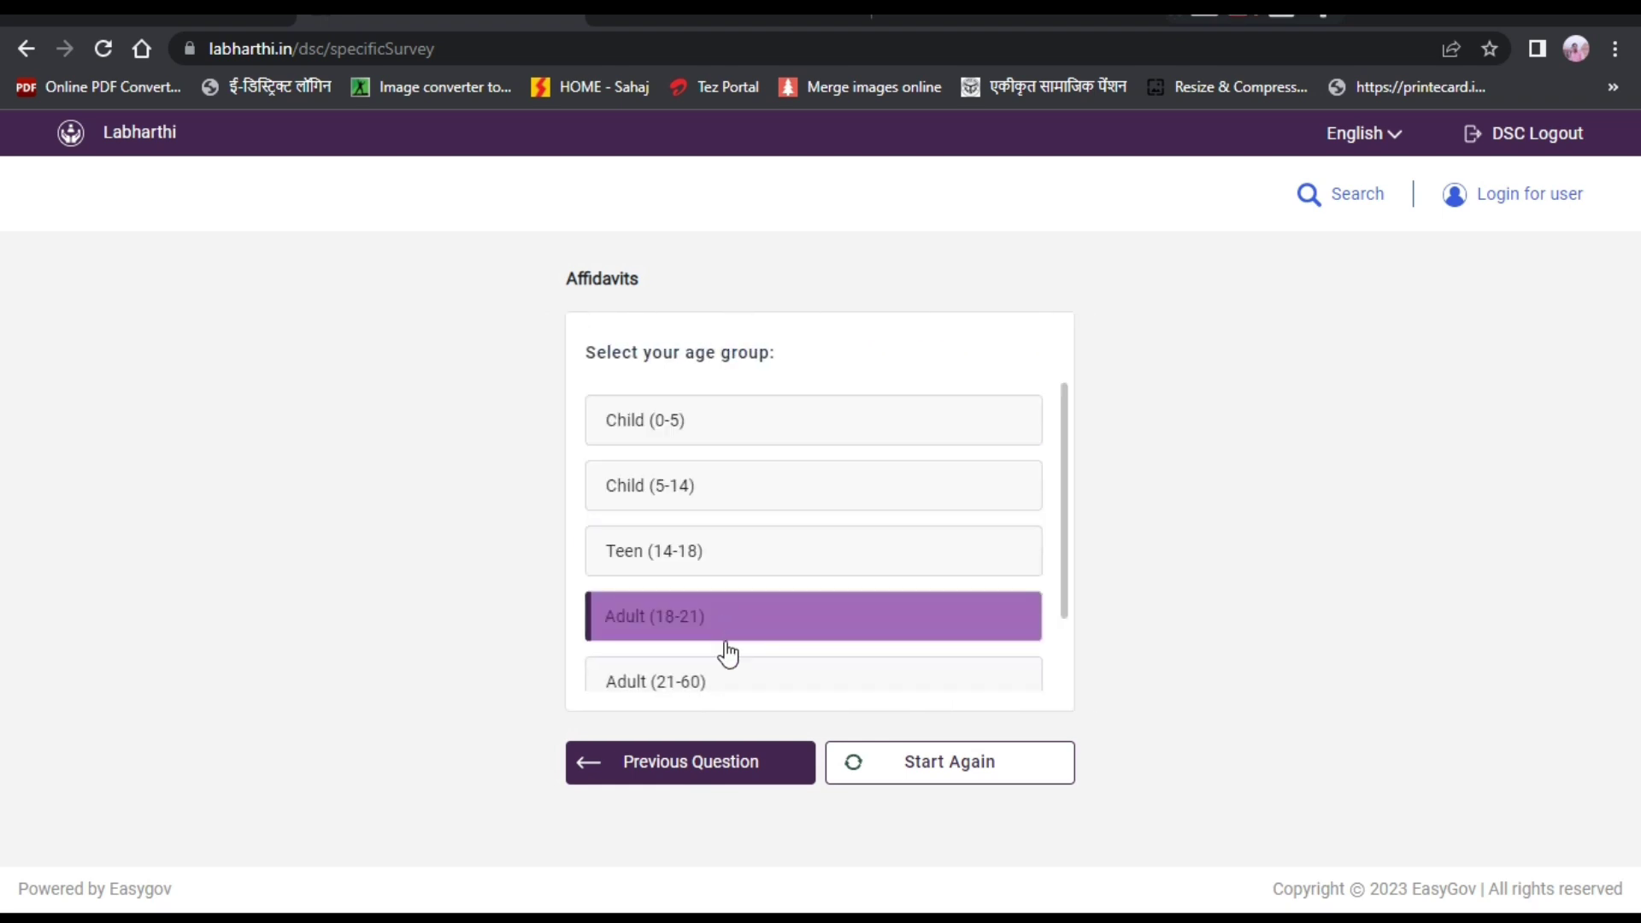
click(730, 676)
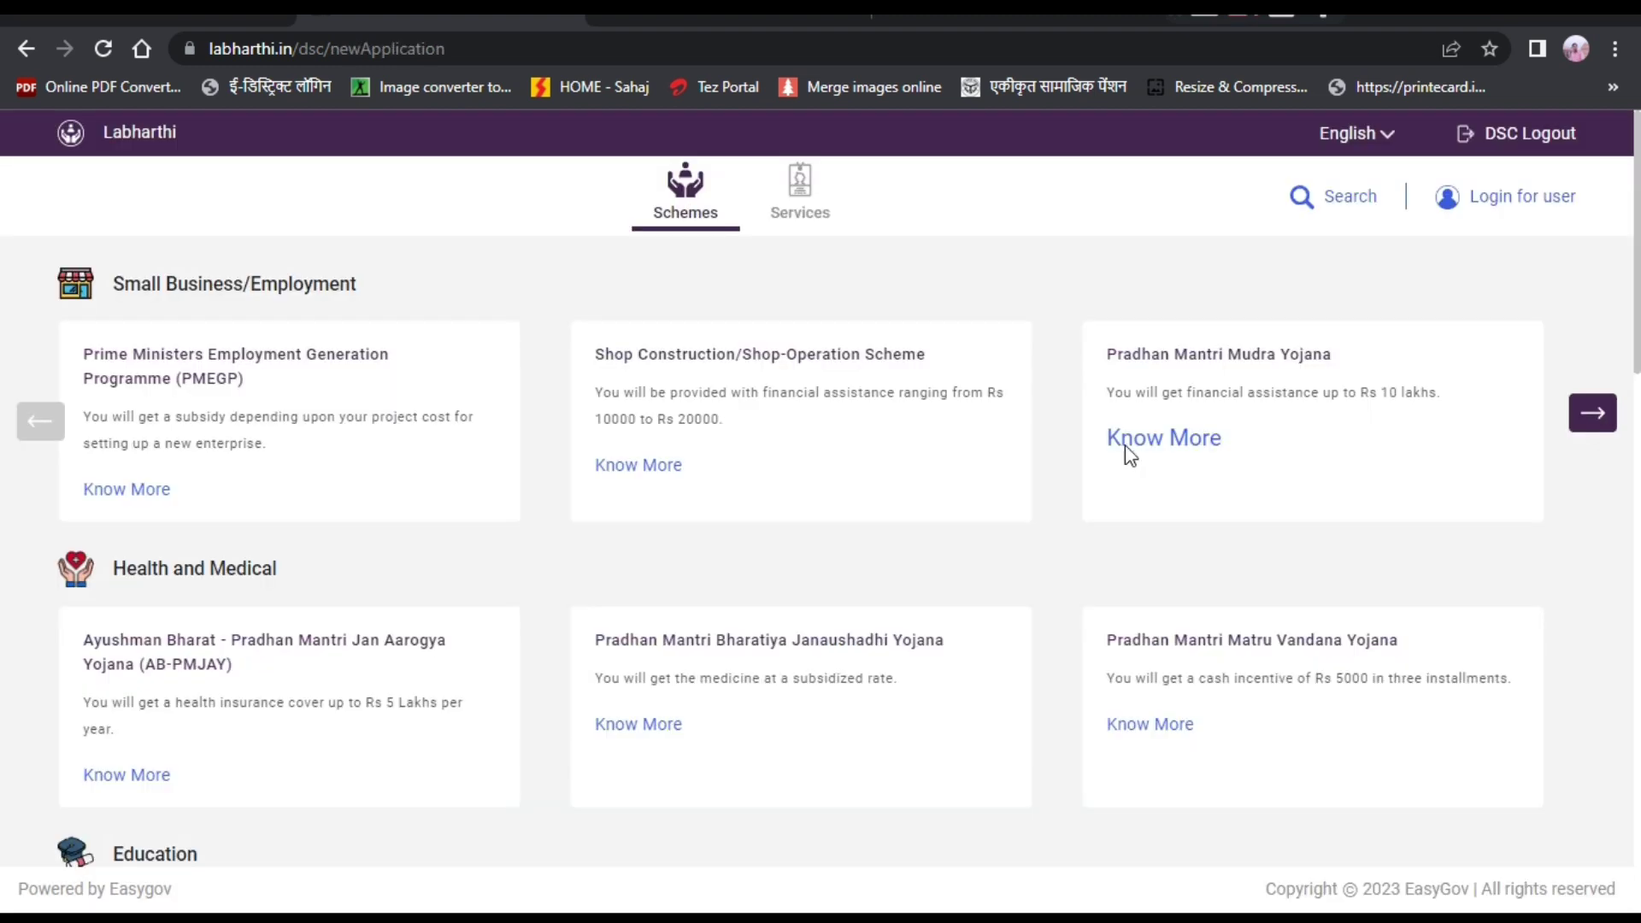
Step: Read the details of Pradhan Mantri Mudra Yojana and the Old Age Pension Scheme, and browse the remaining scheme categories
click(1124, 446)
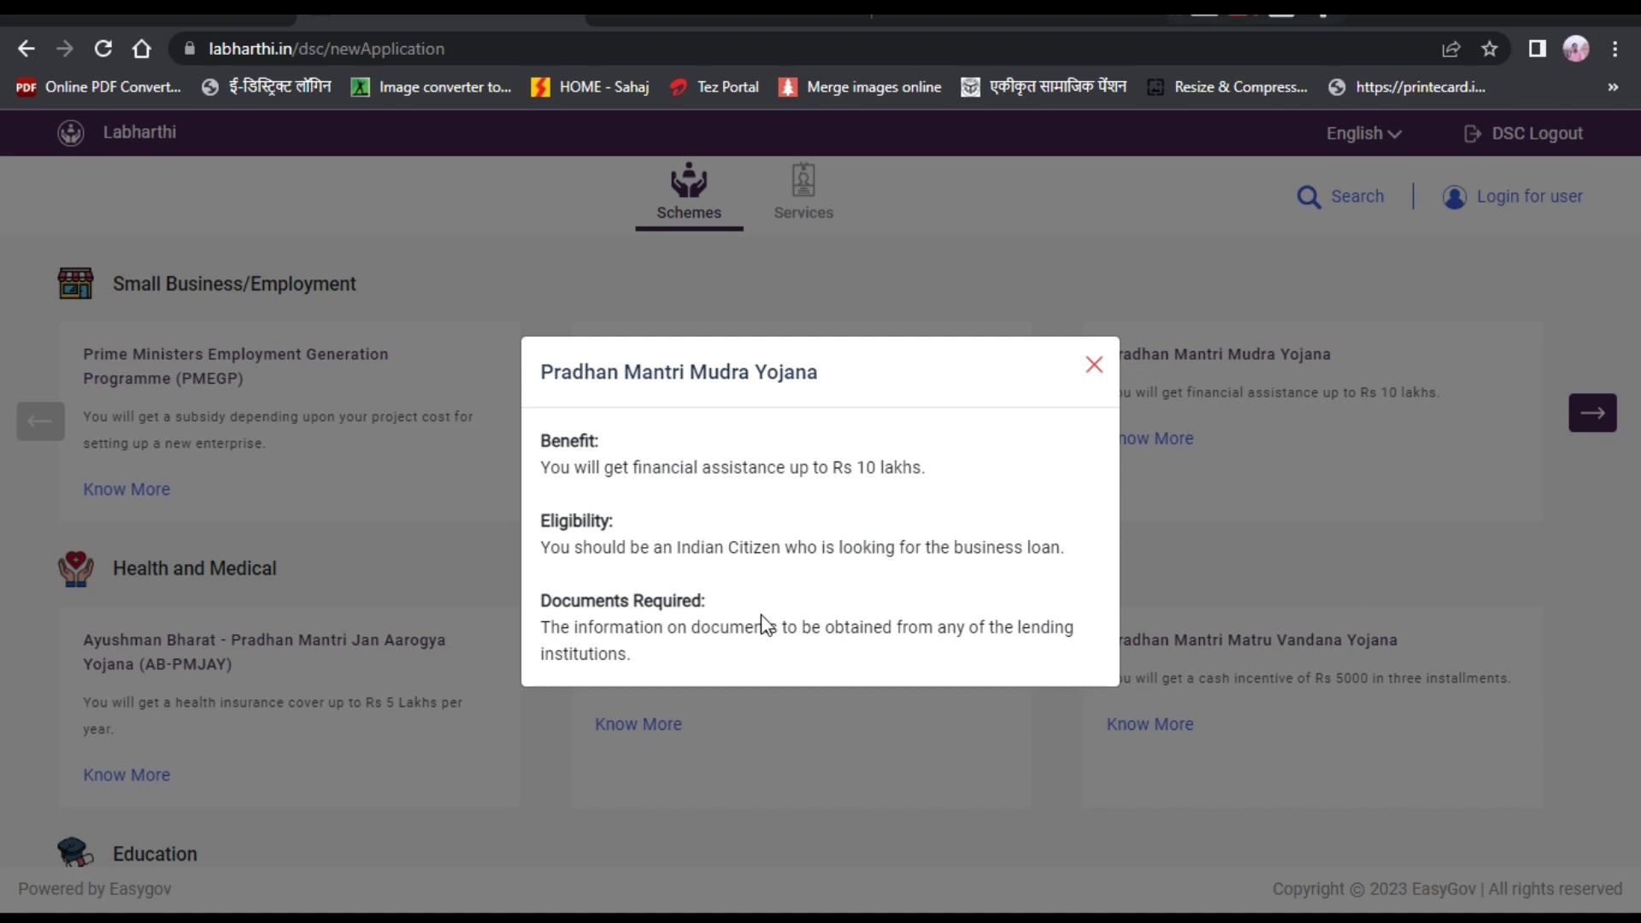
click(745, 812)
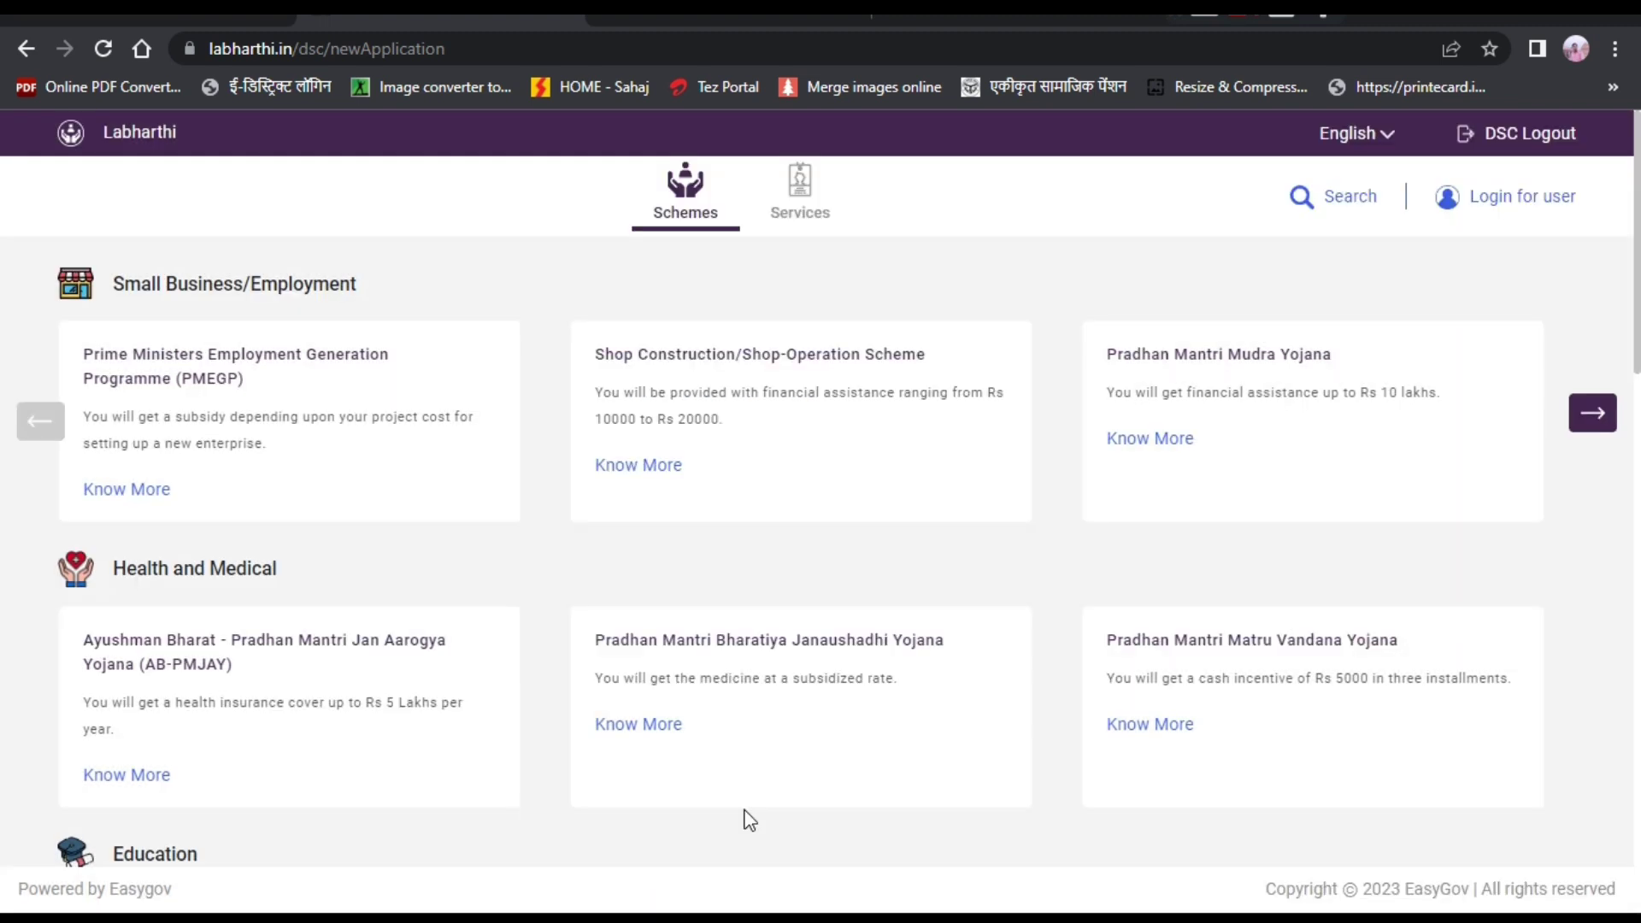
scroll(749, 820, down, 6)
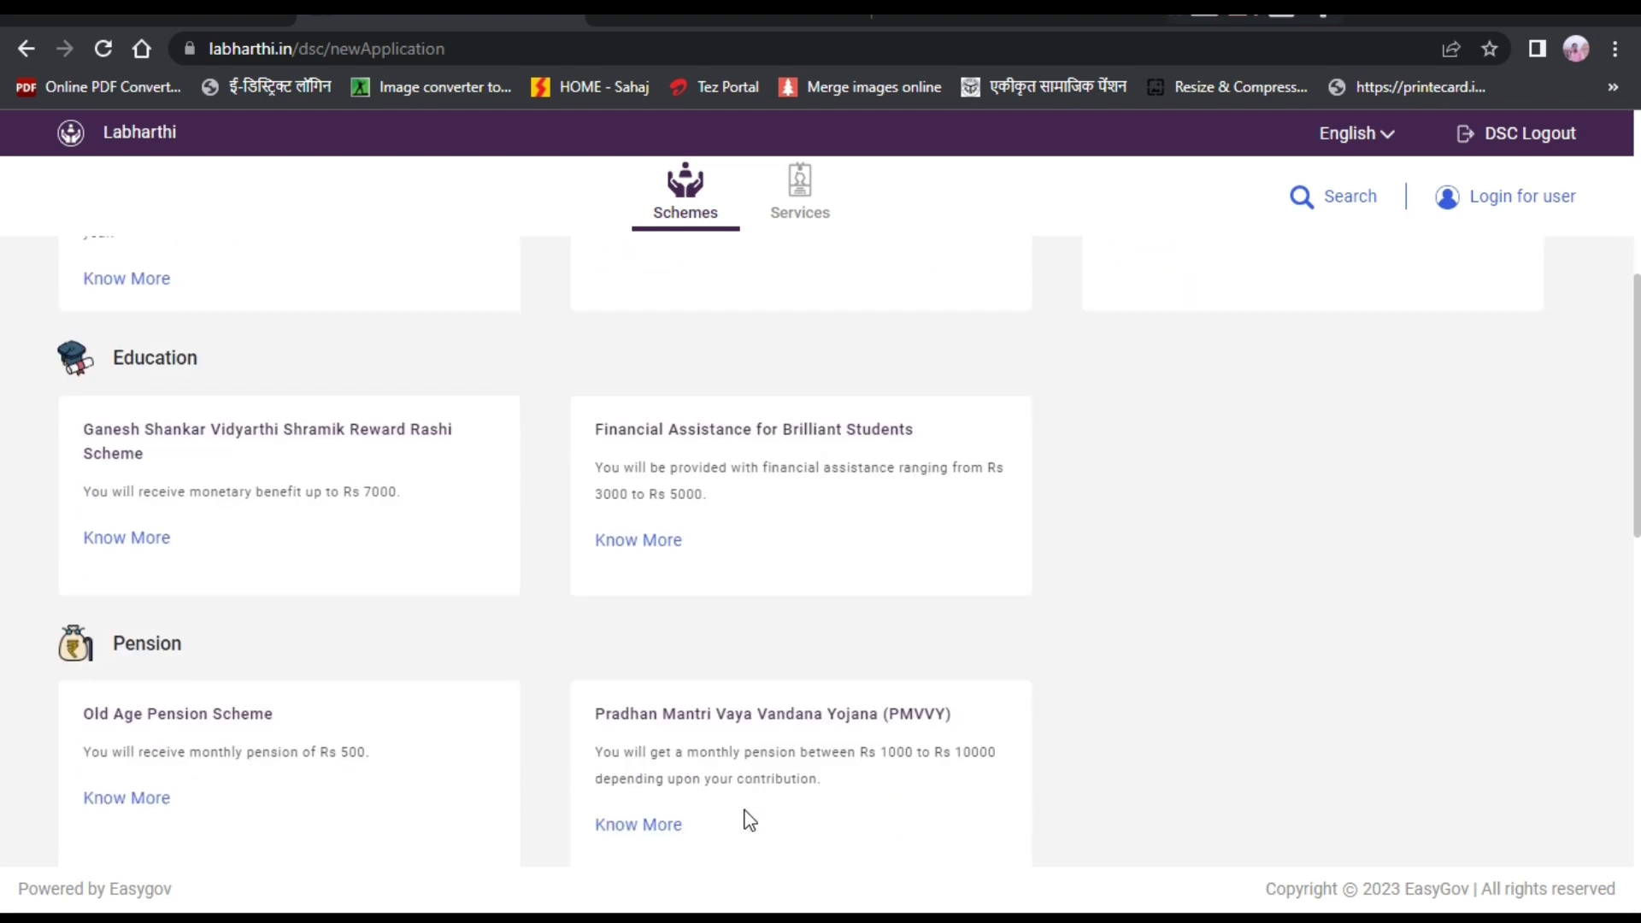
scroll(747, 821, down, 2)
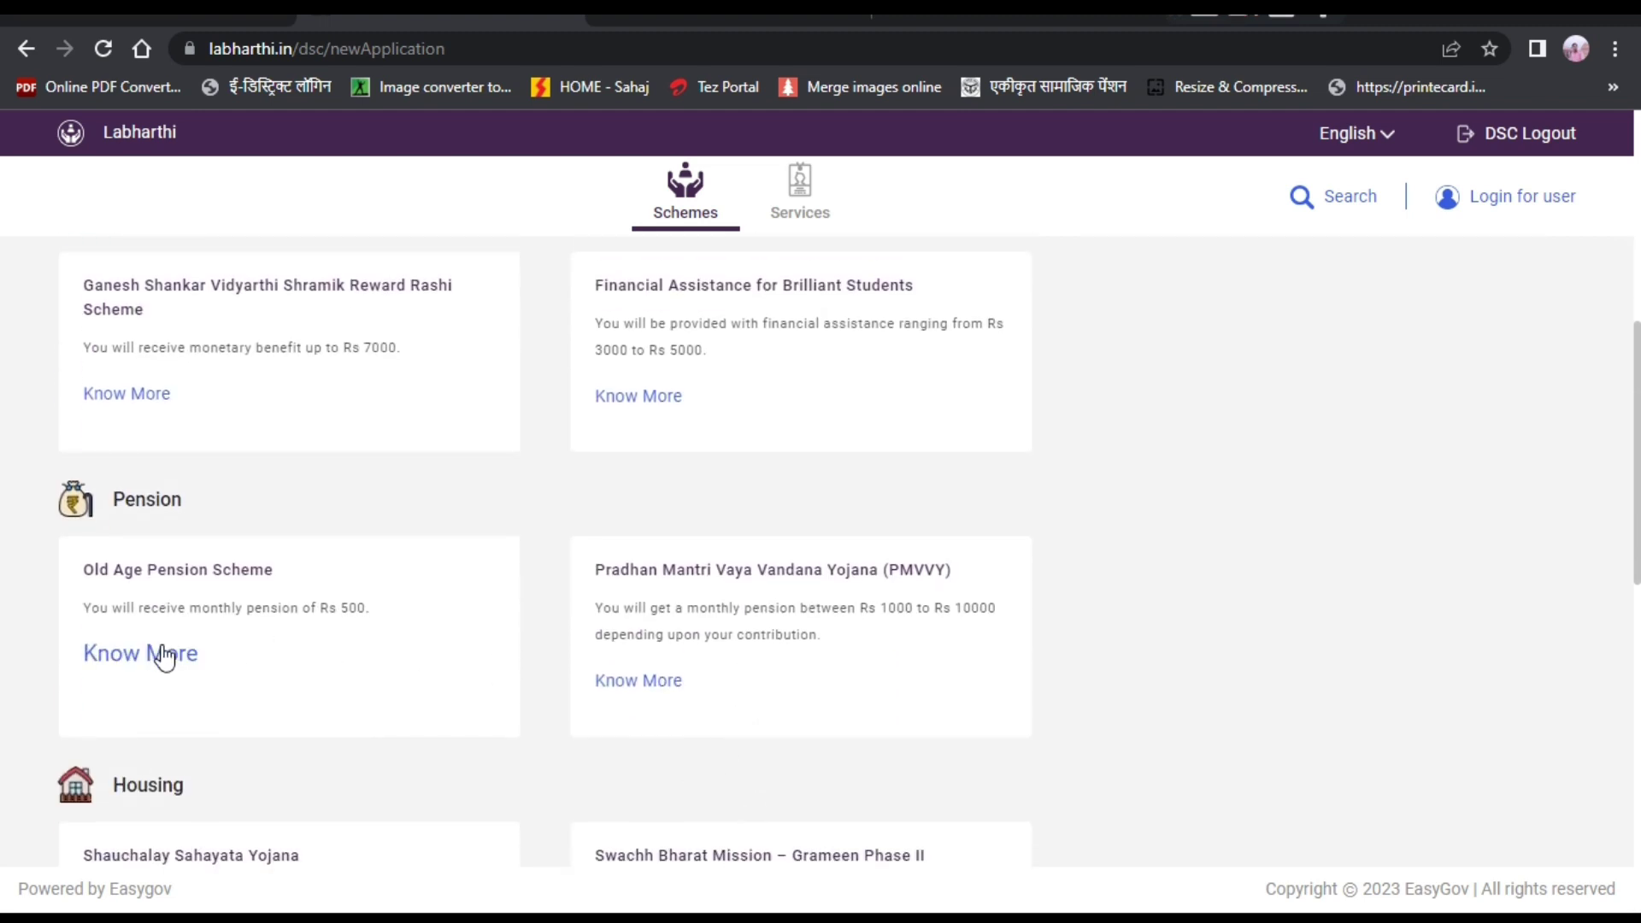
click(164, 654)
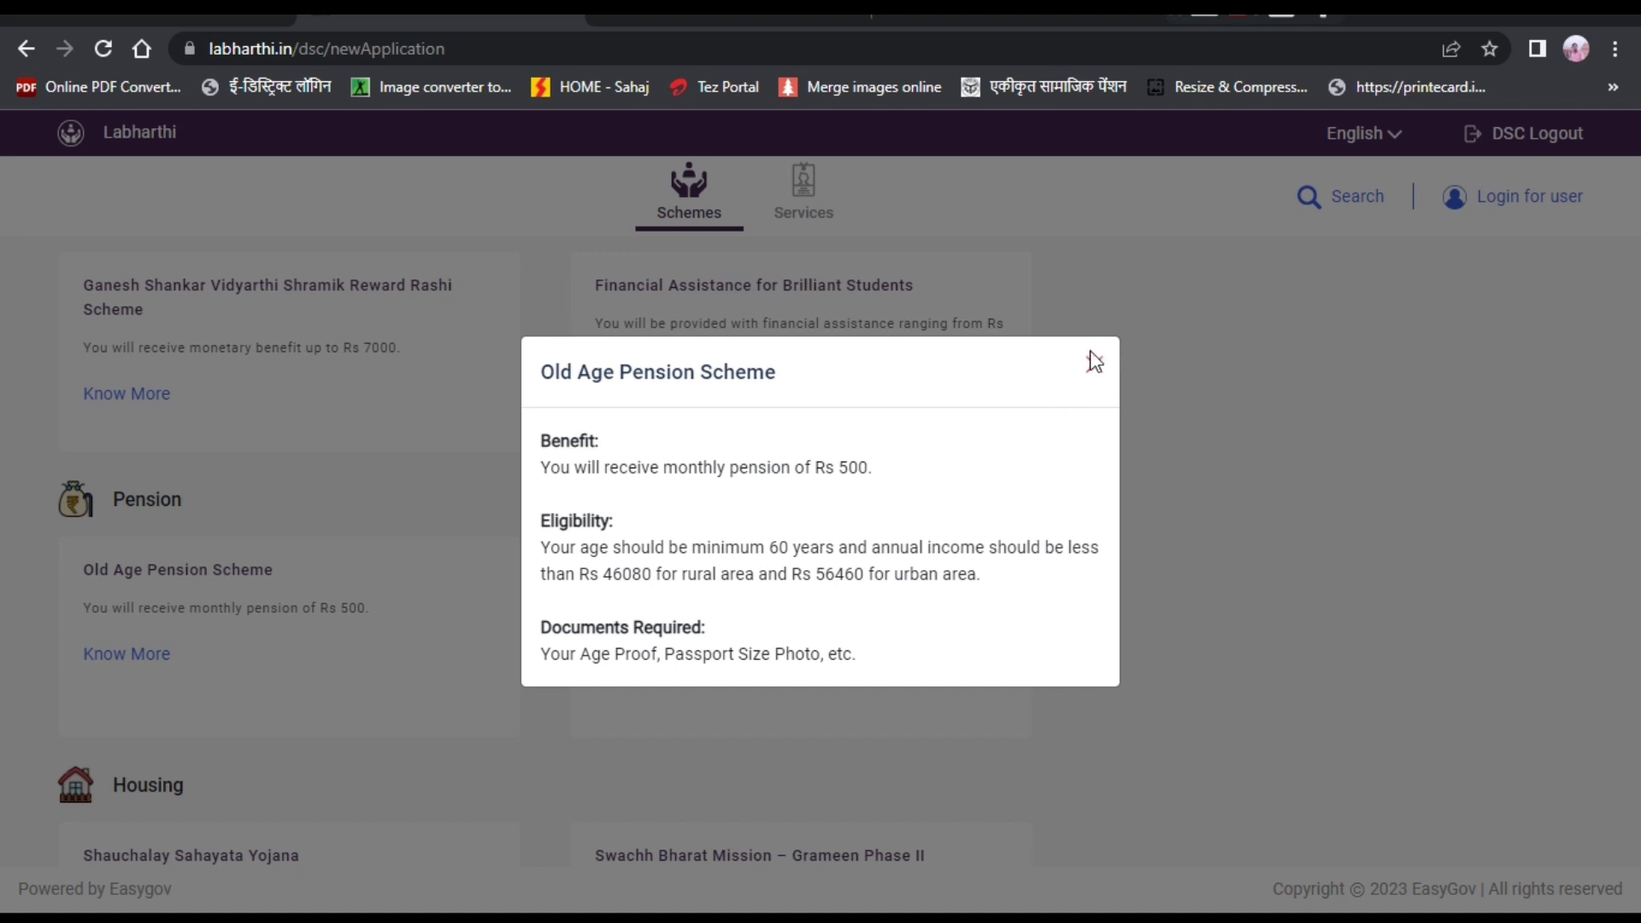
click(1093, 376)
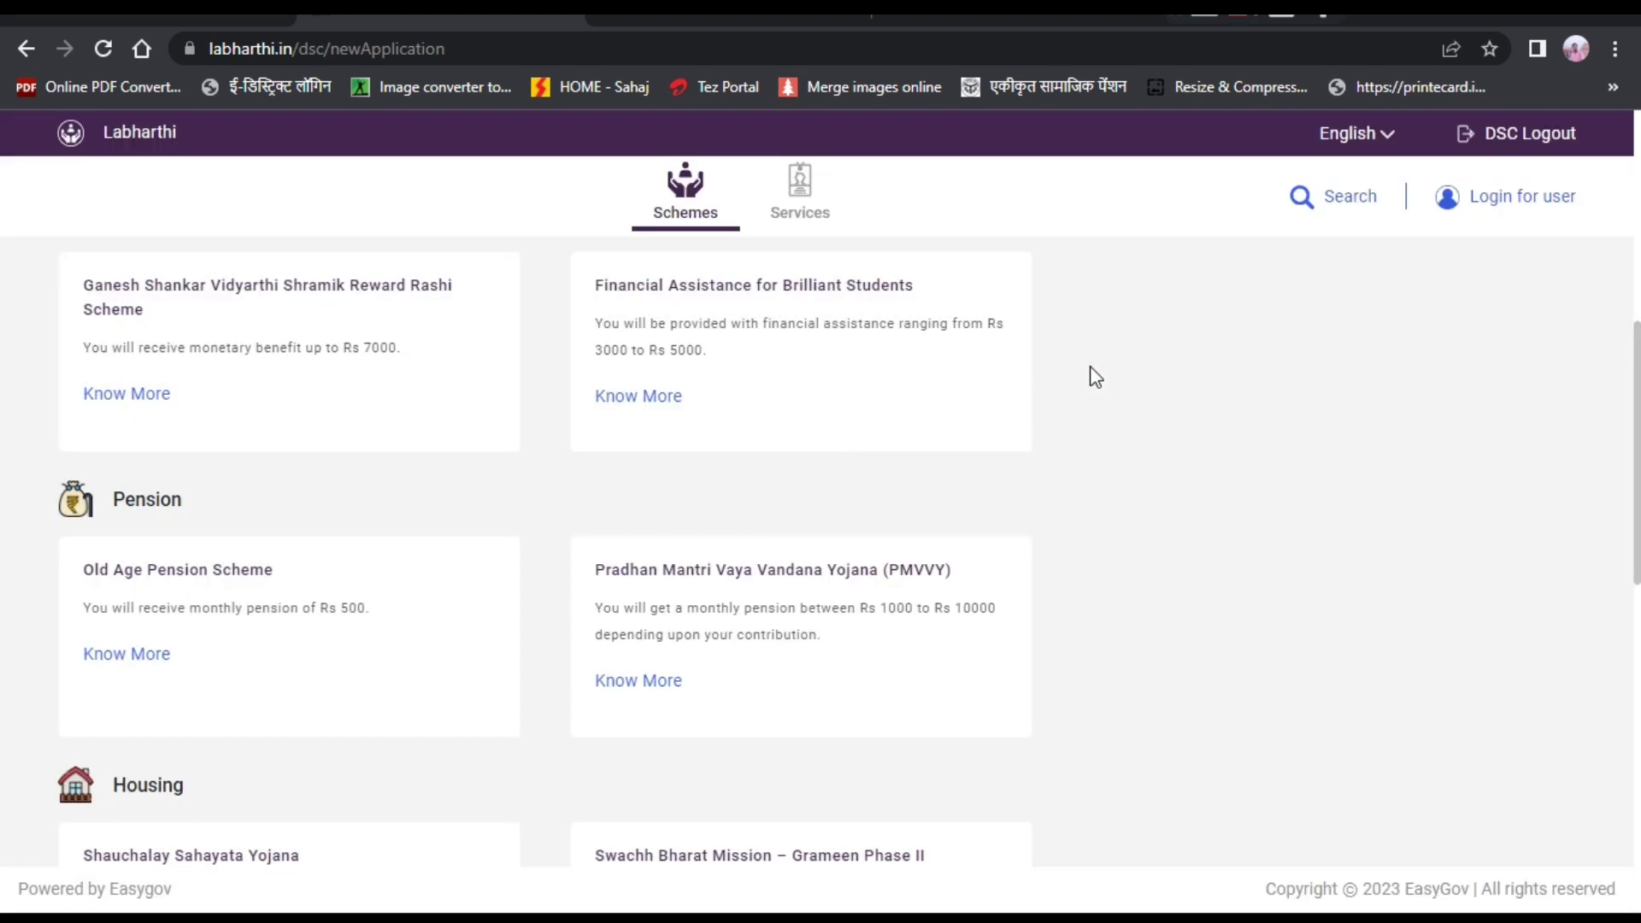
scroll(1090, 375, down, 5)
scroll(1094, 376, down, 2)
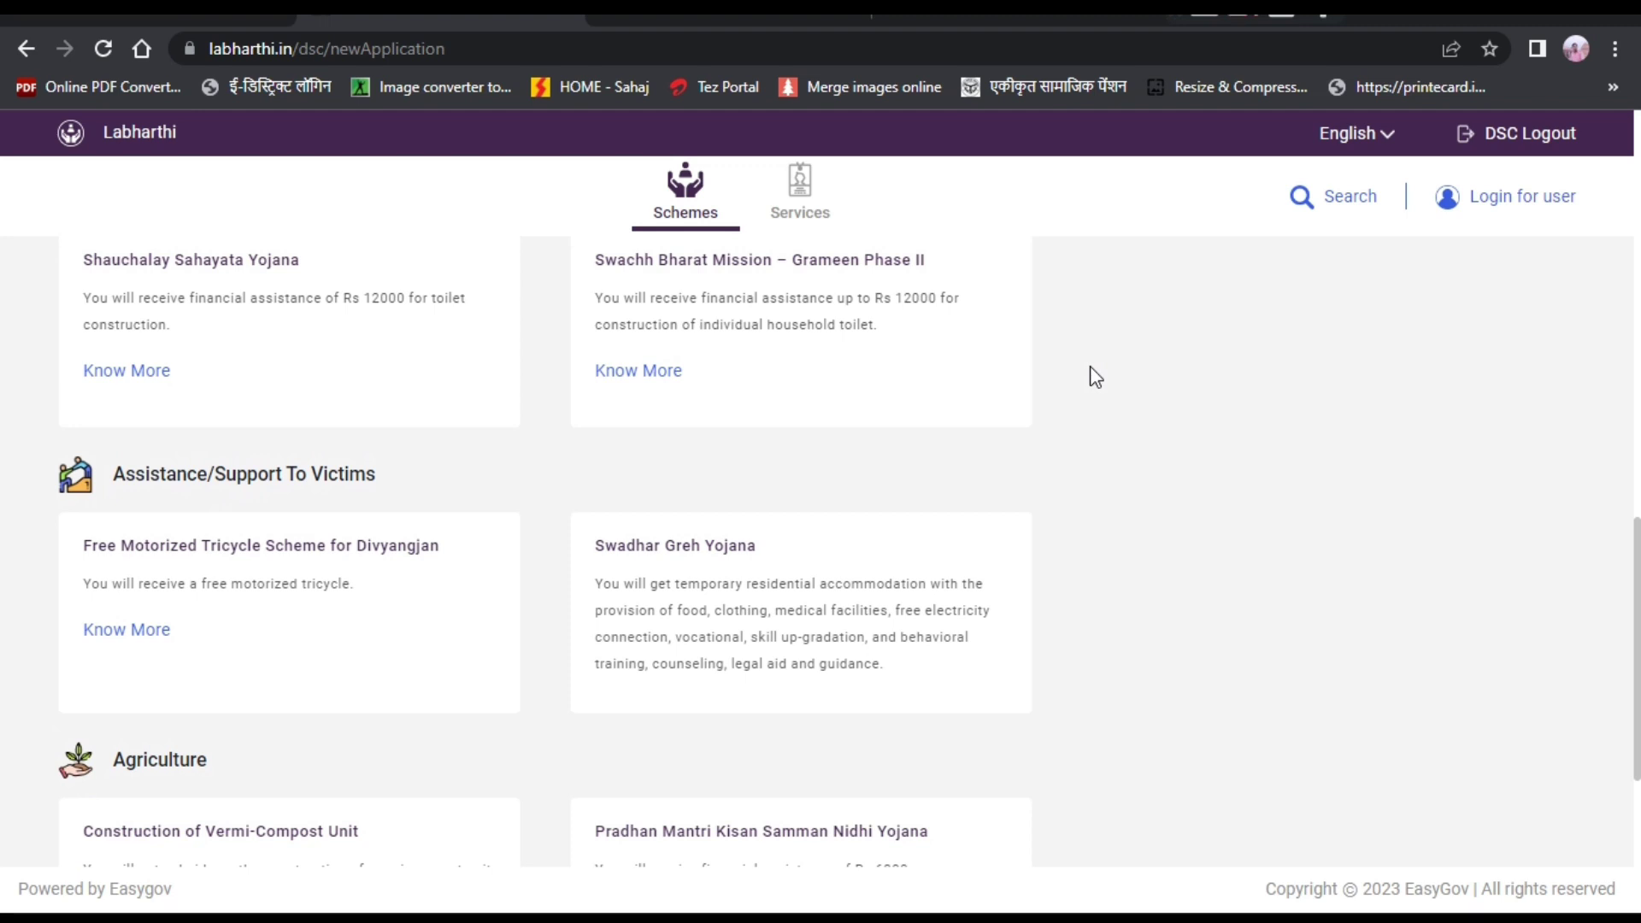
Step: Check eligibility for PM Street Vendor's AtmaNirbhar Nidhi as Male, Adult (18-21), Private Service, and return to the schemes list
scroll(1094, 376, down, 5)
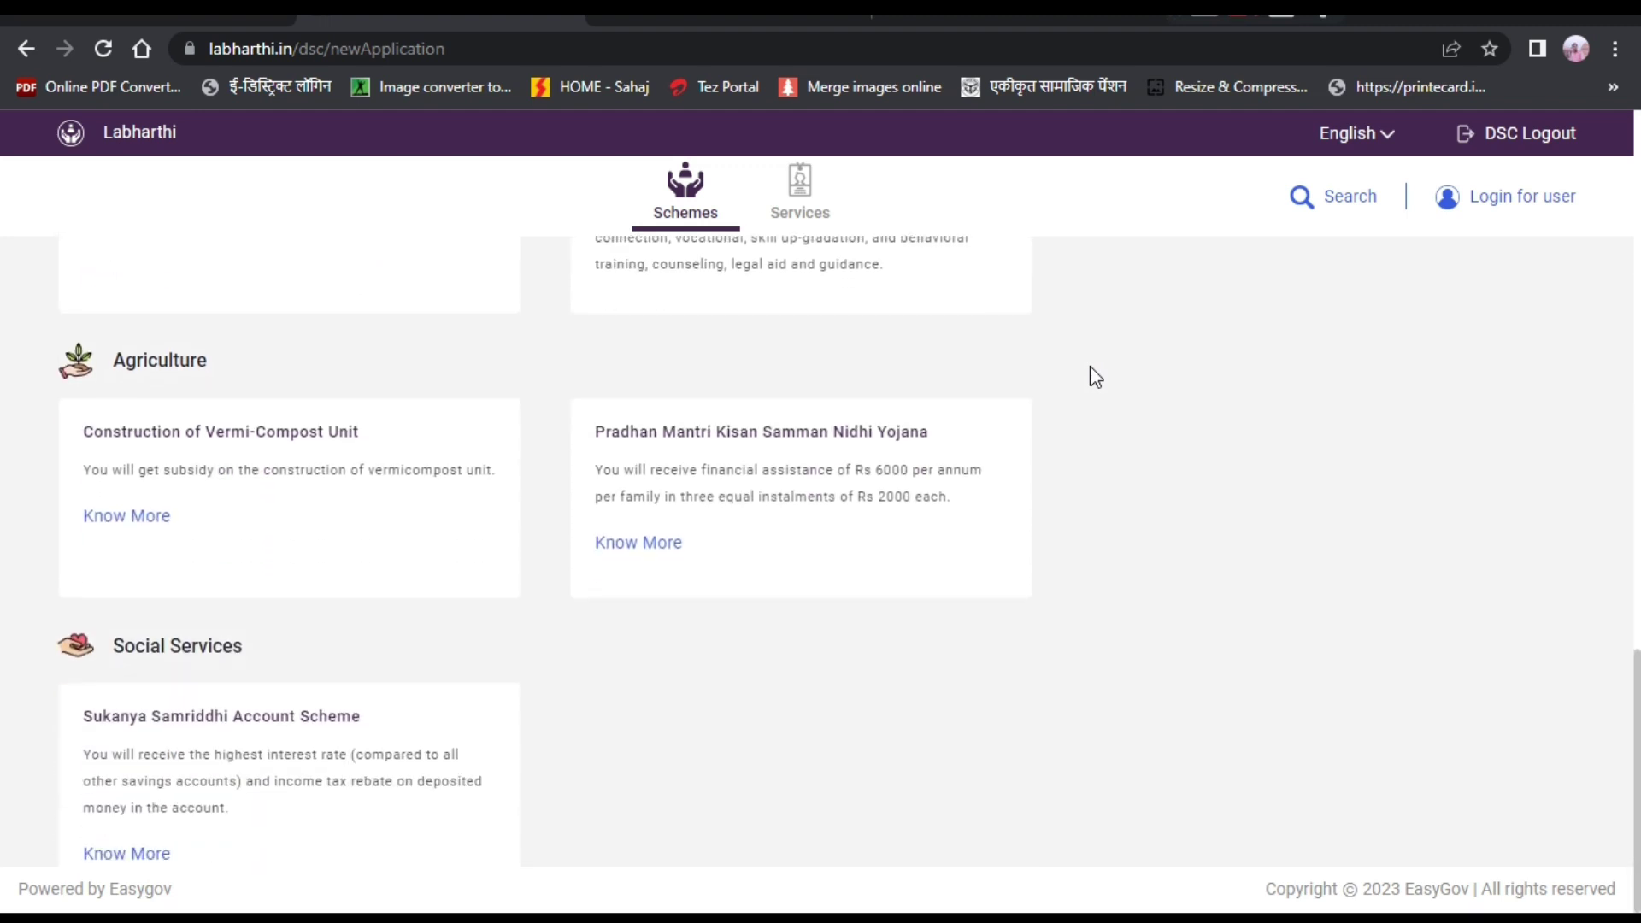
scroll(1095, 376, up, 12)
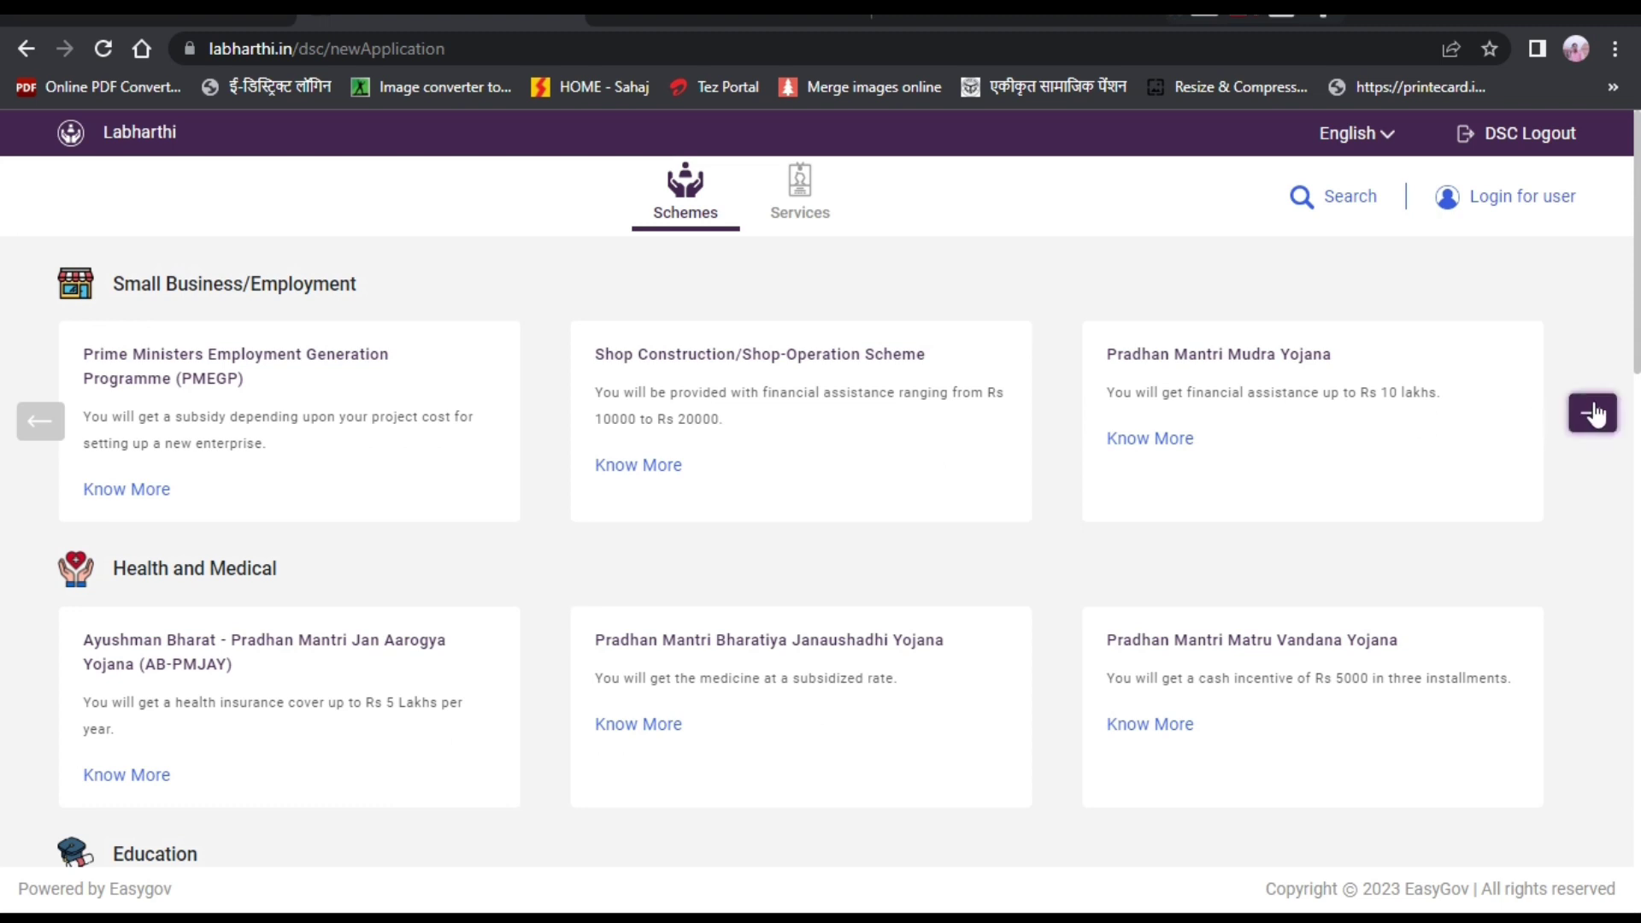
click(1594, 413)
click(1595, 413)
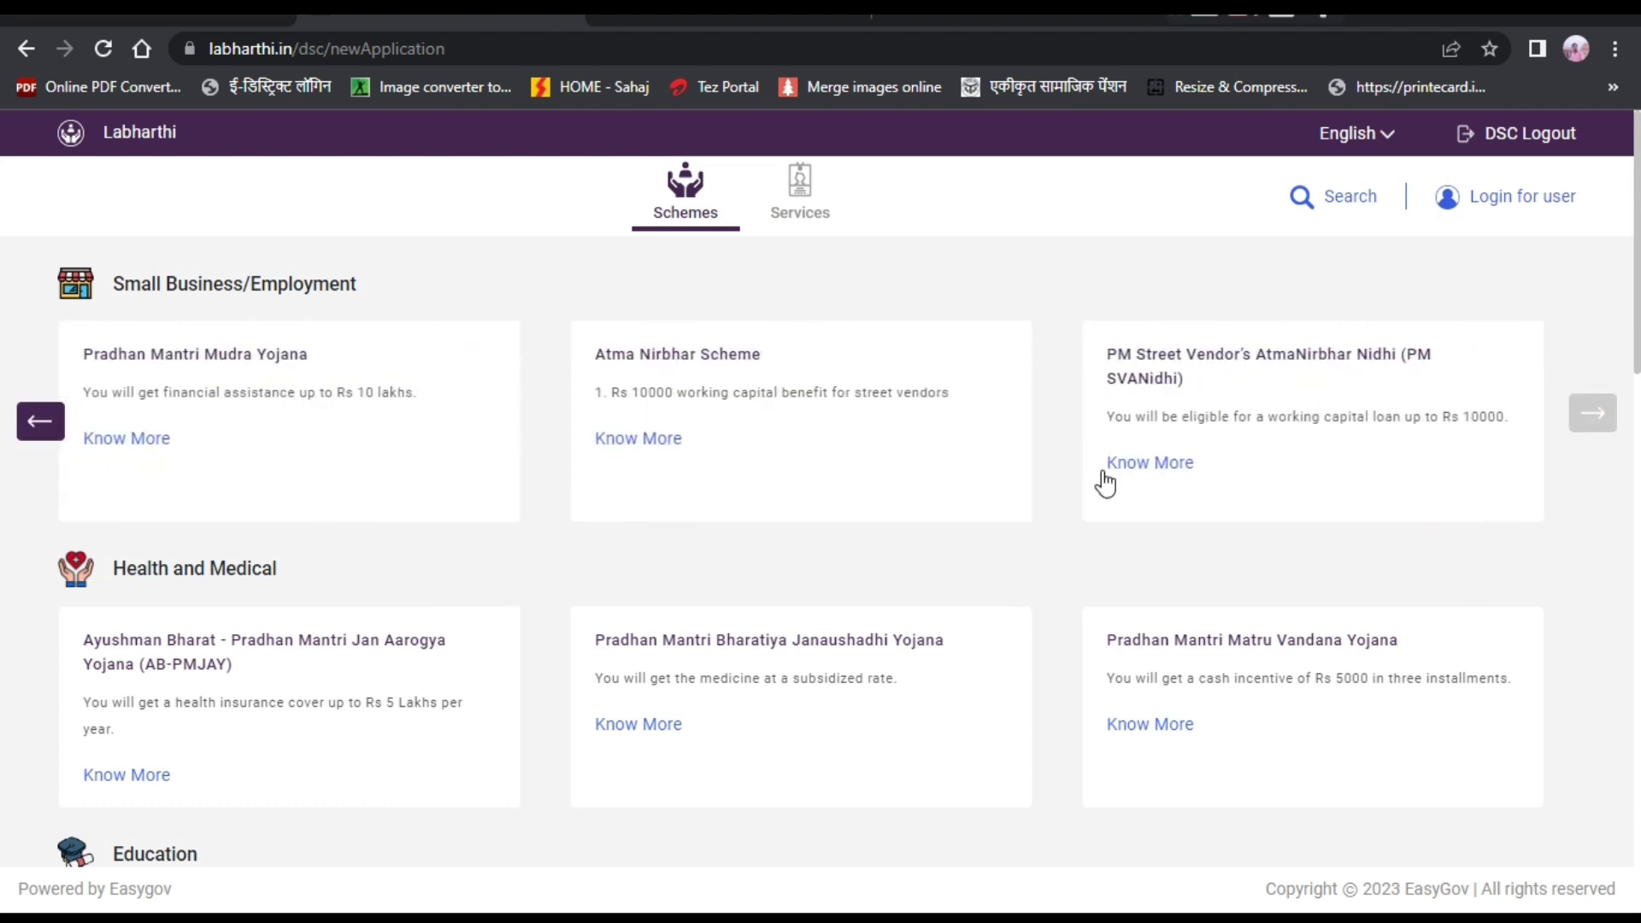
click(1106, 466)
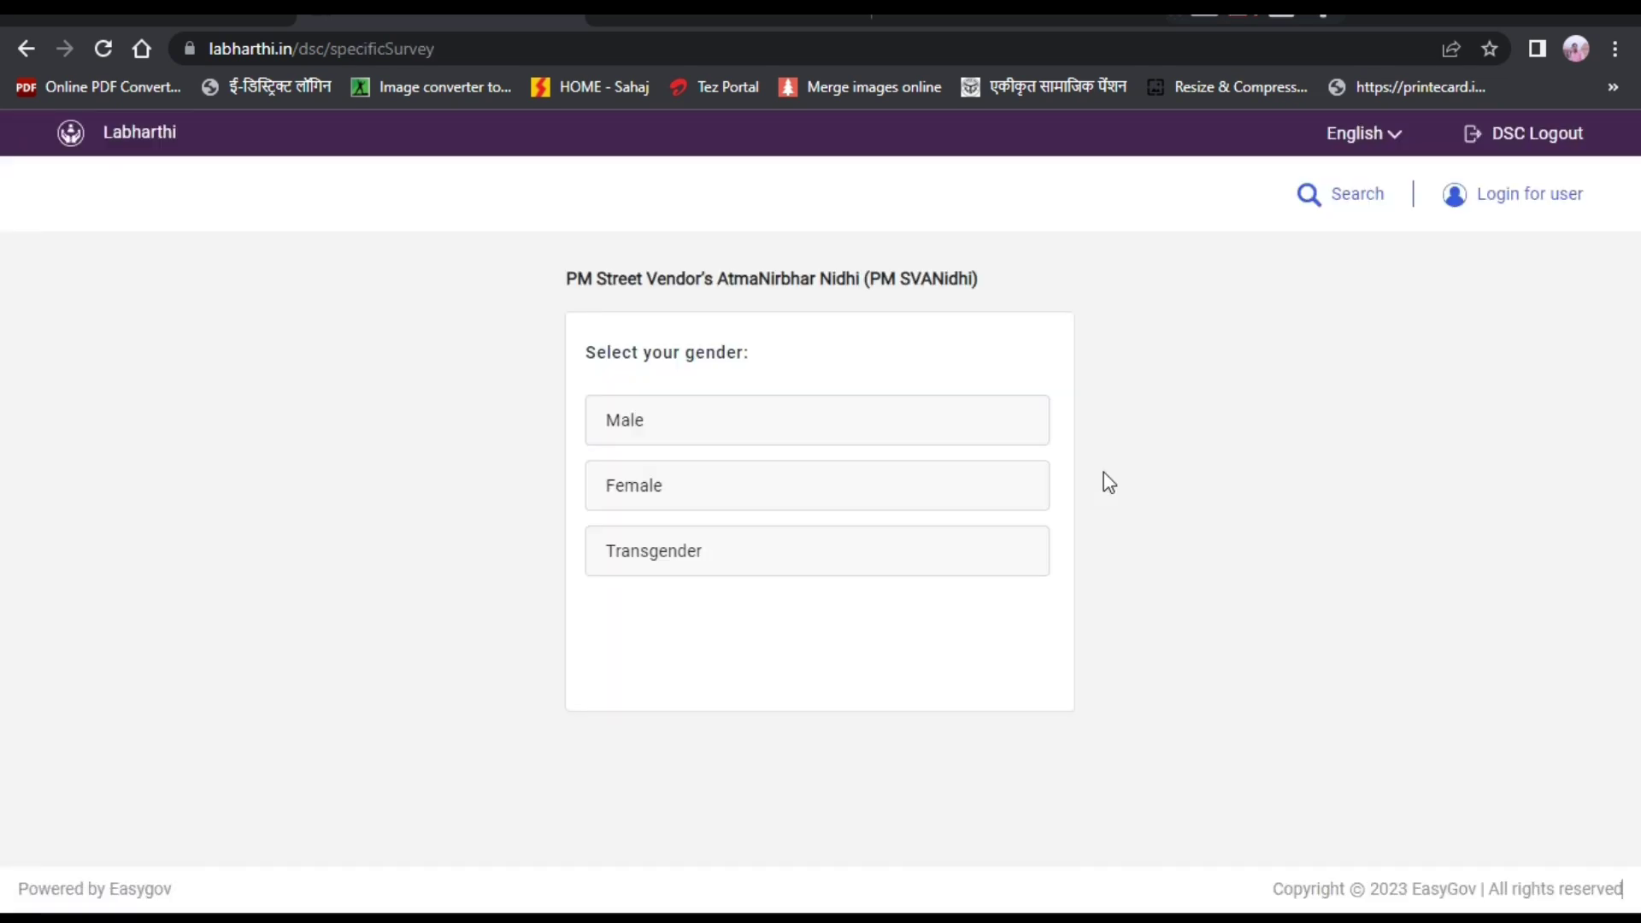
click(887, 437)
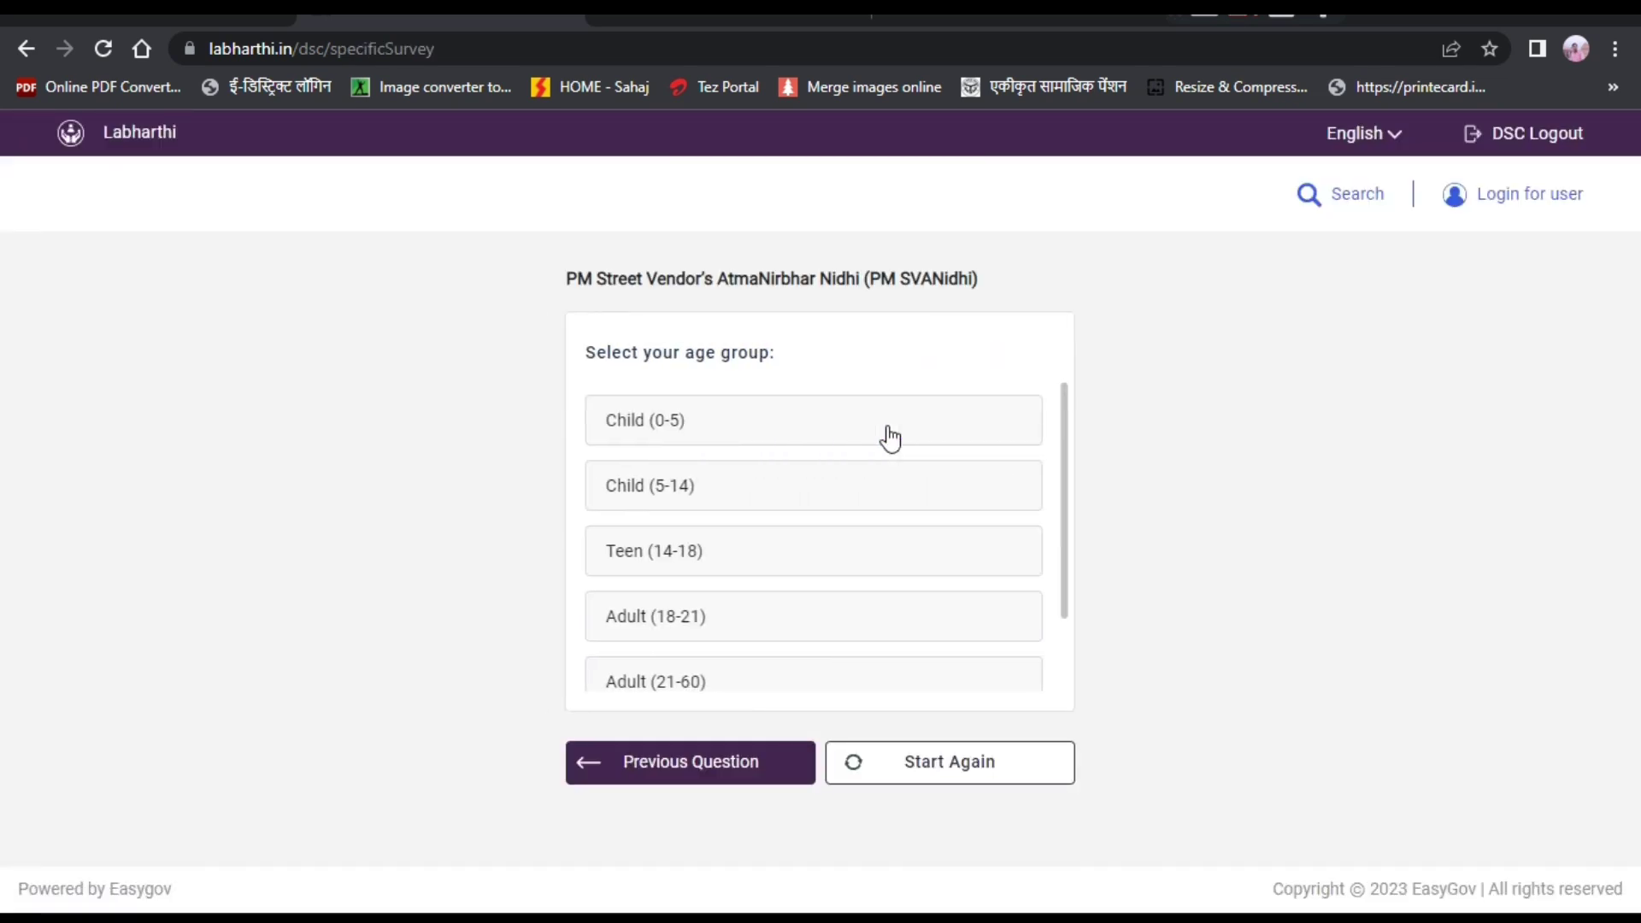
click(857, 607)
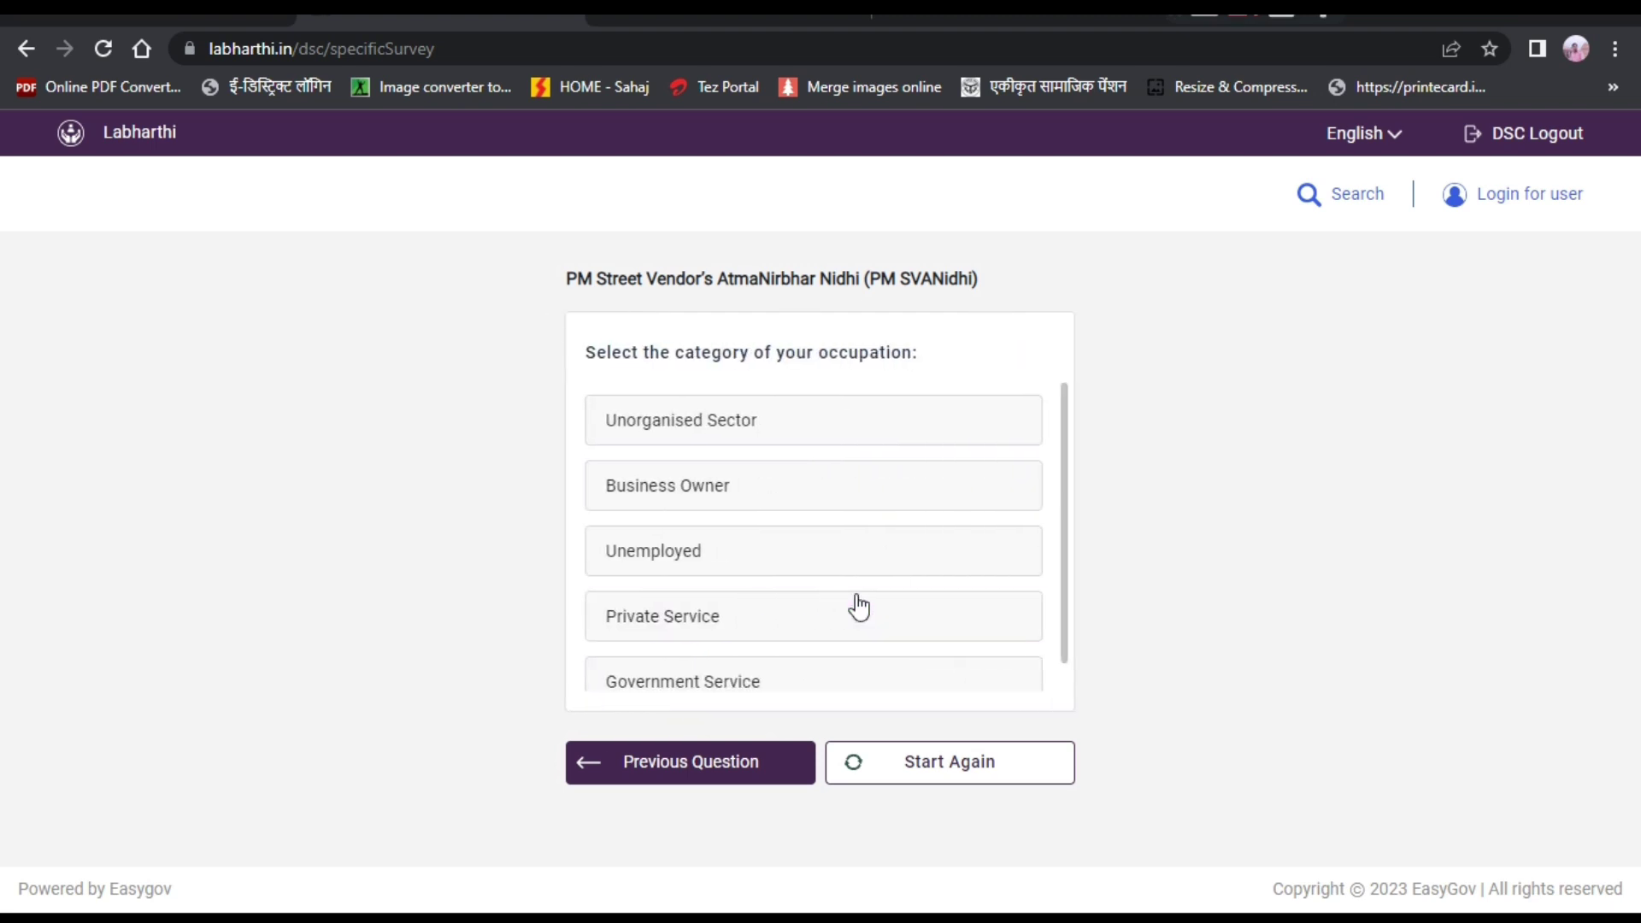
click(859, 607)
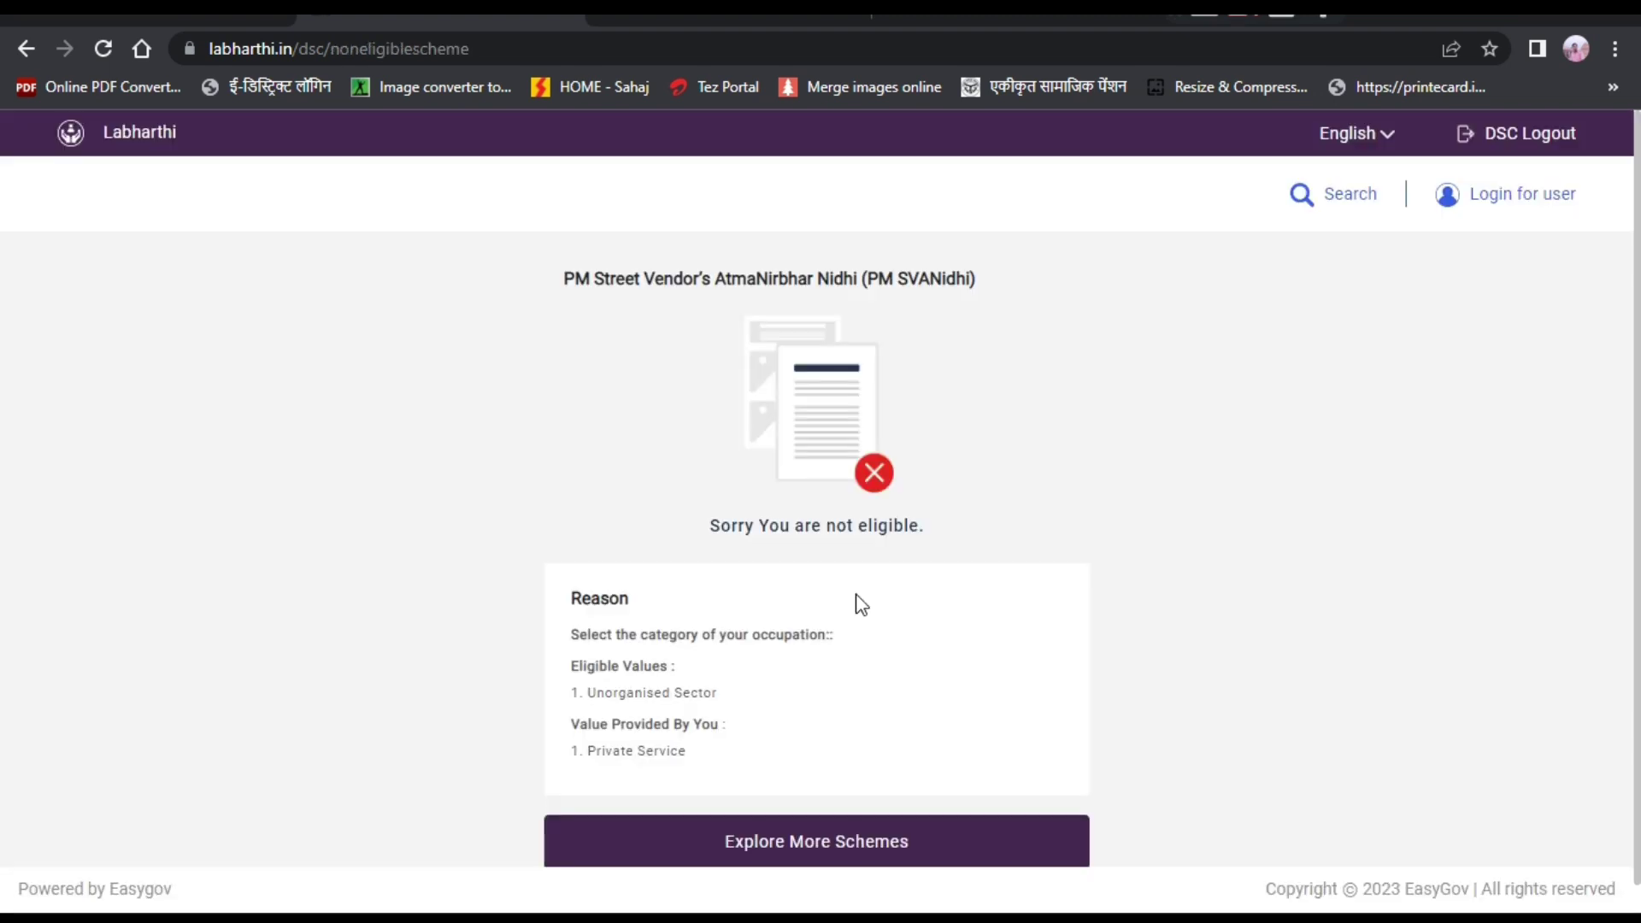
click(755, 834)
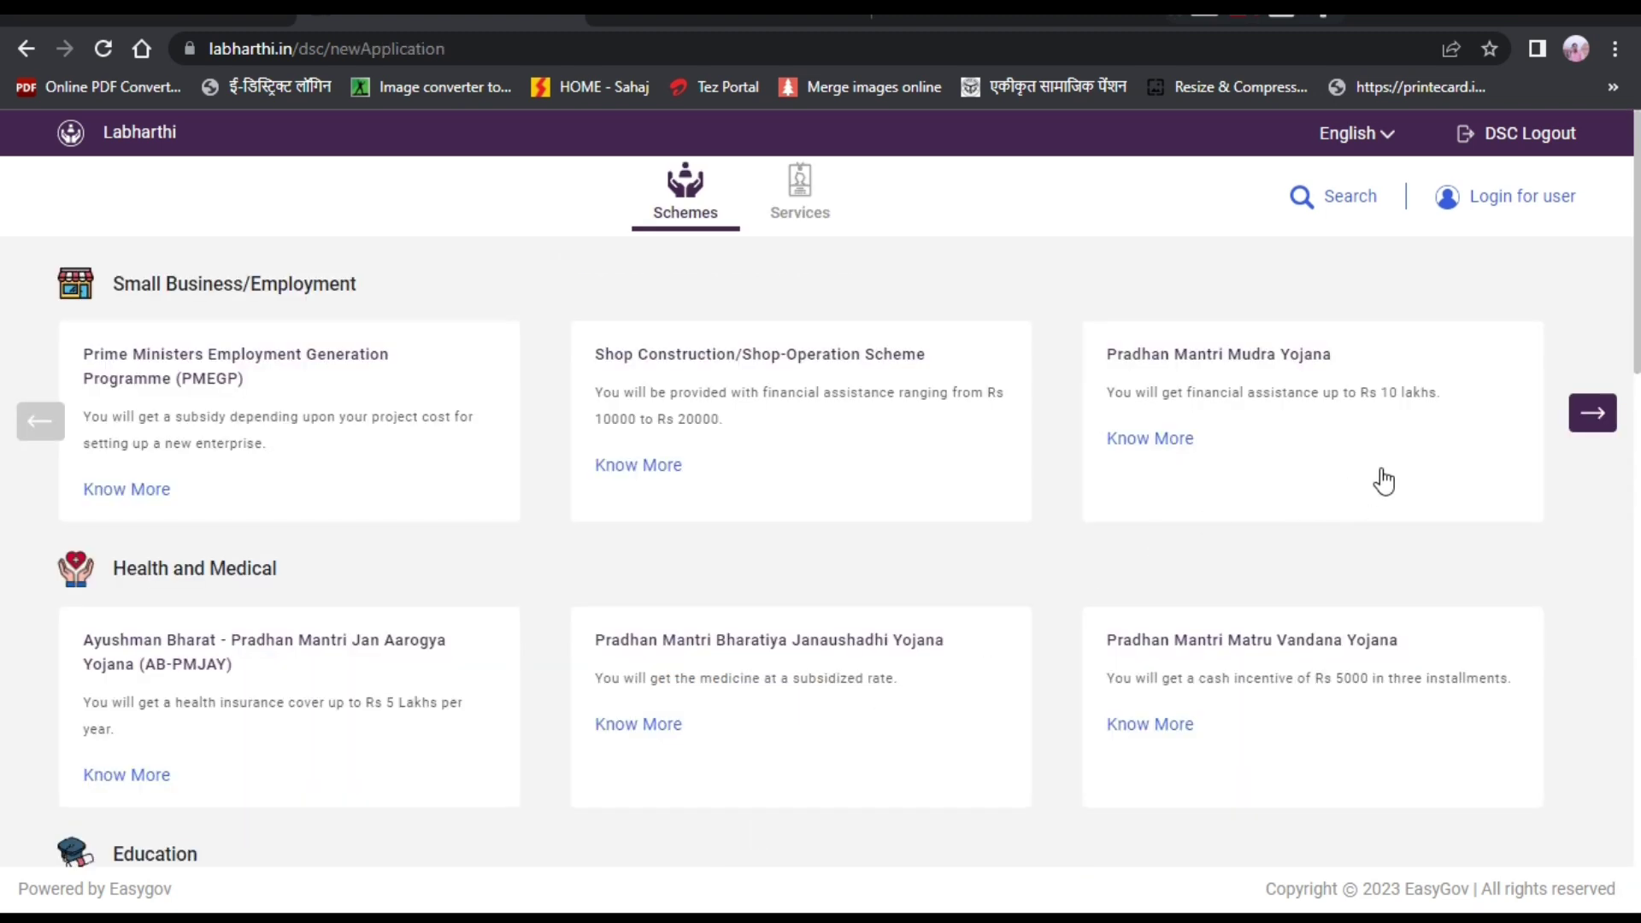
Step: Repeat the PM SVANidhi eligibility check as Male, Adult (18-21), with Unemployed as the occupation, and go back to exploring schemes
click(1593, 414)
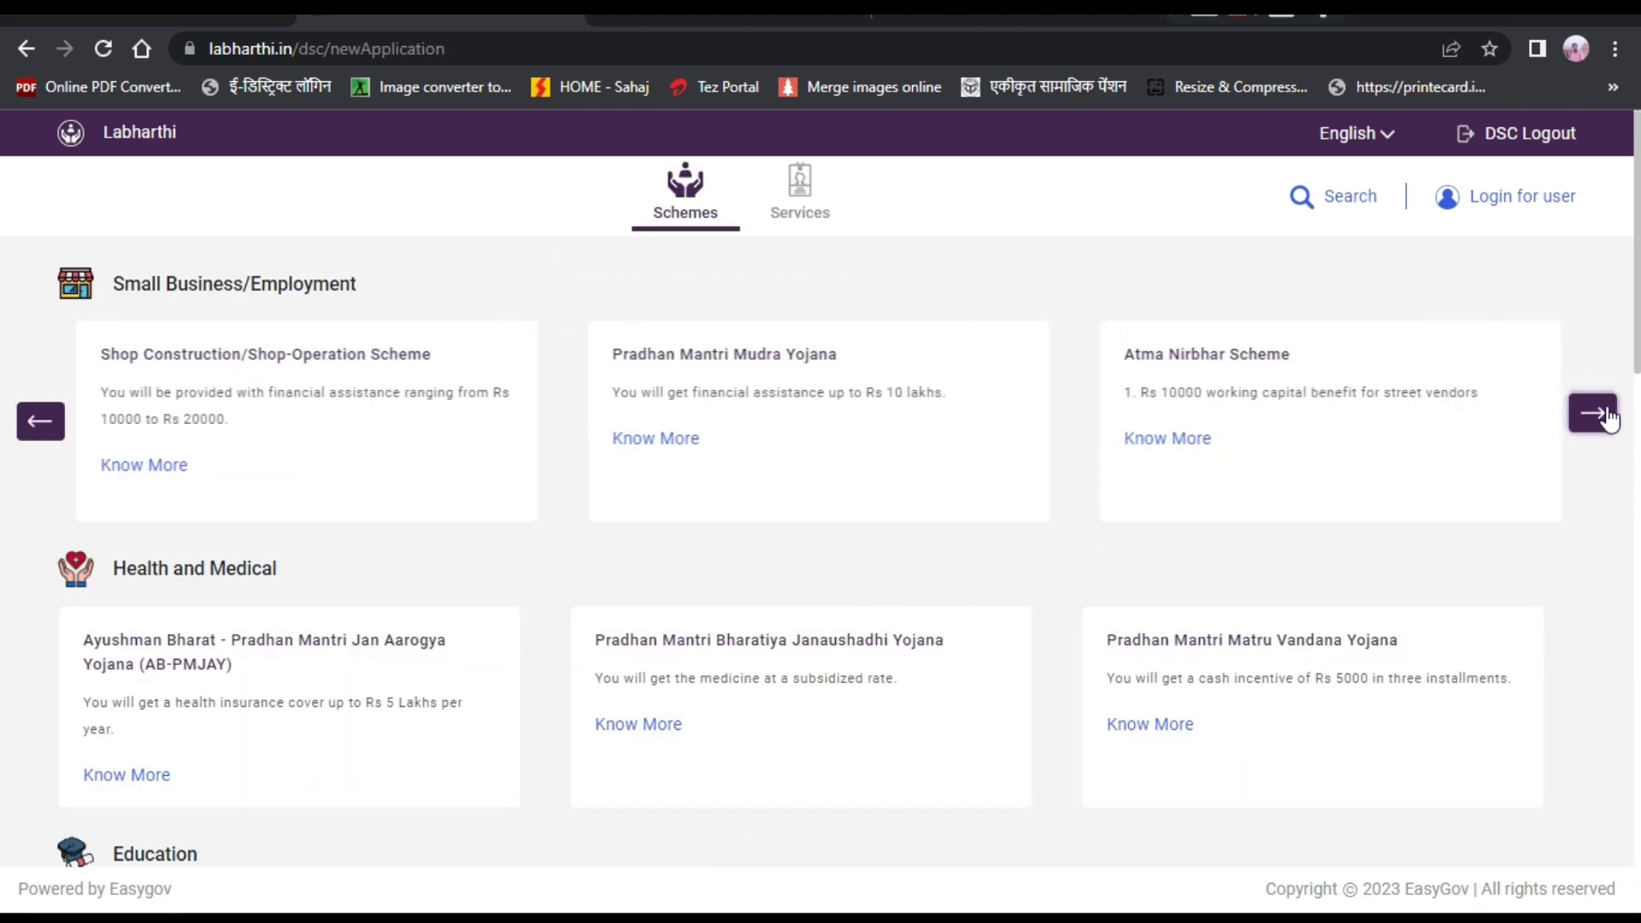
click(1593, 414)
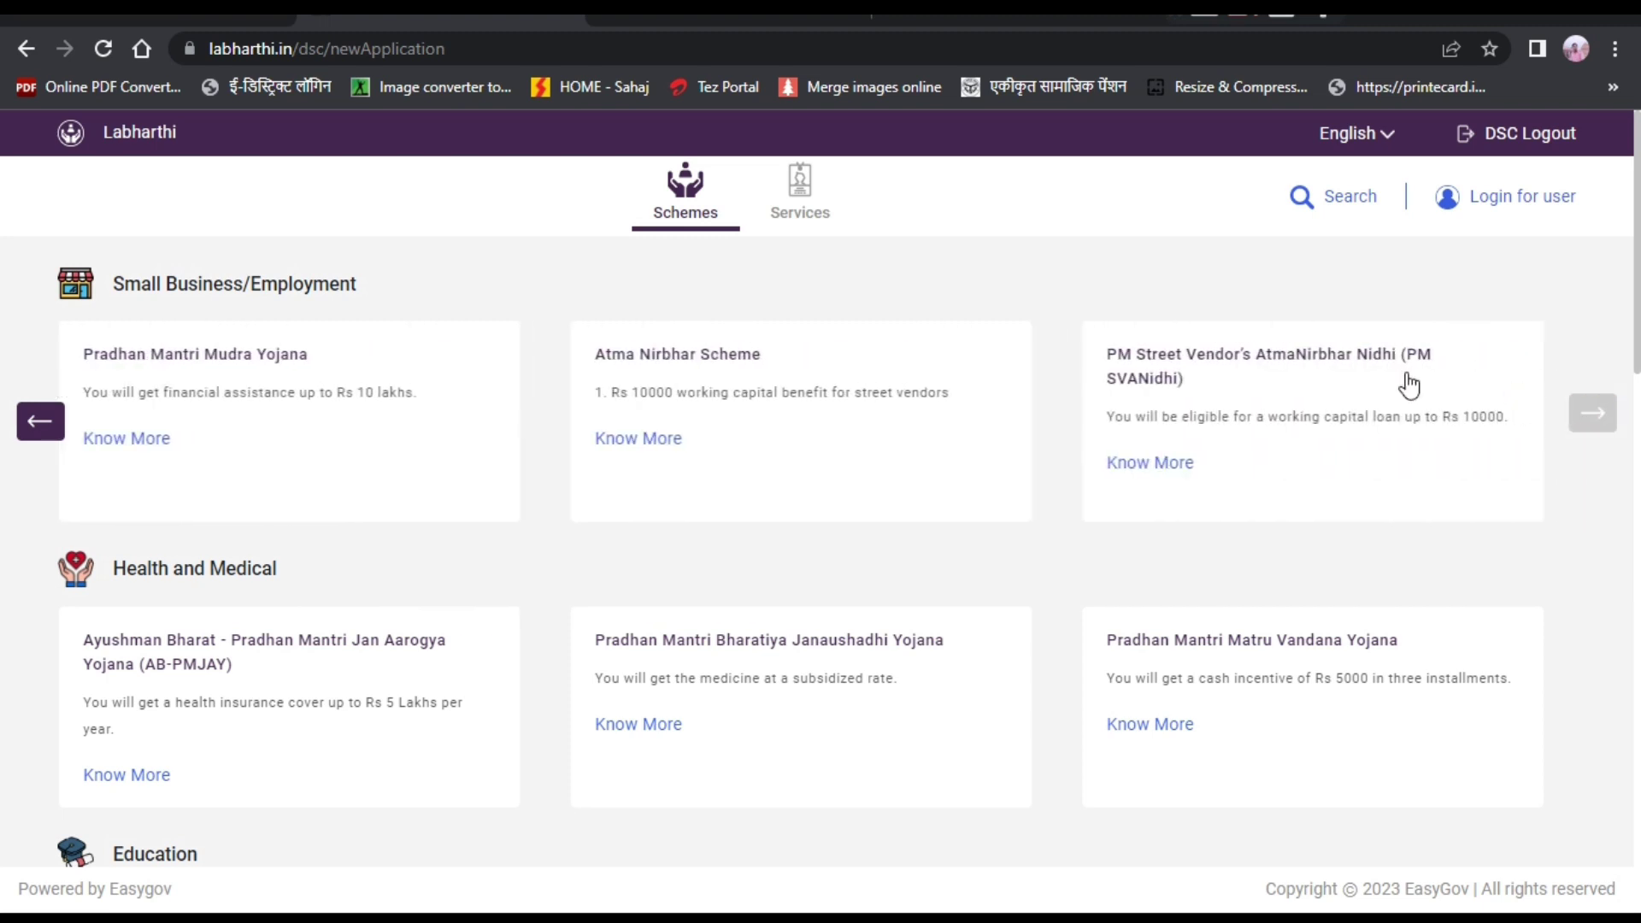
click(1163, 484)
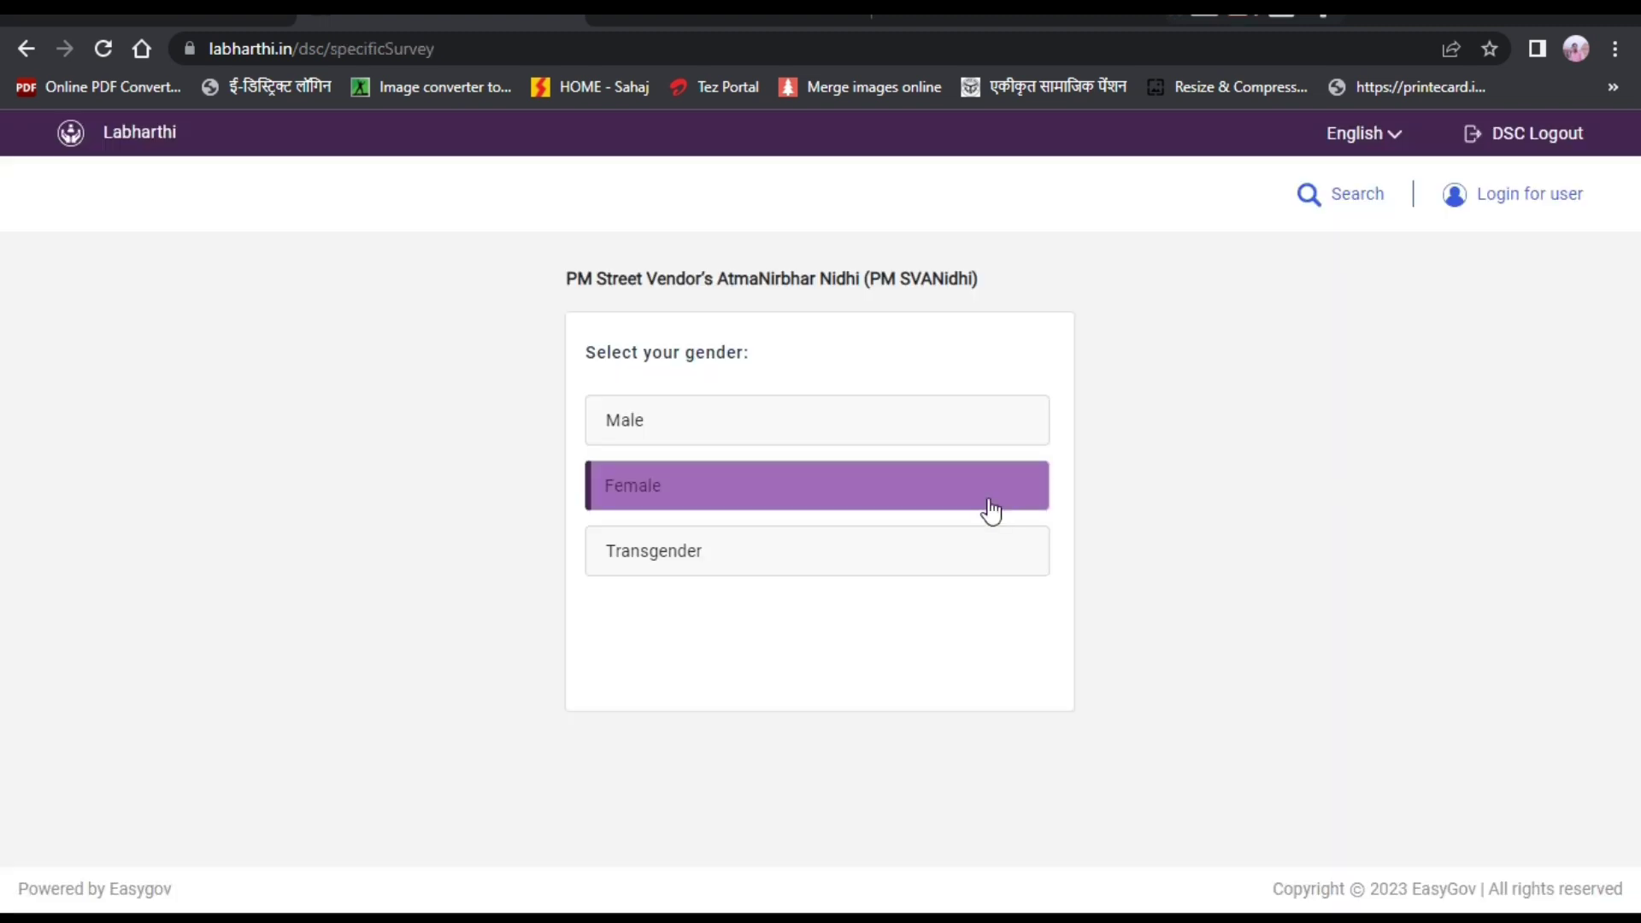
click(868, 451)
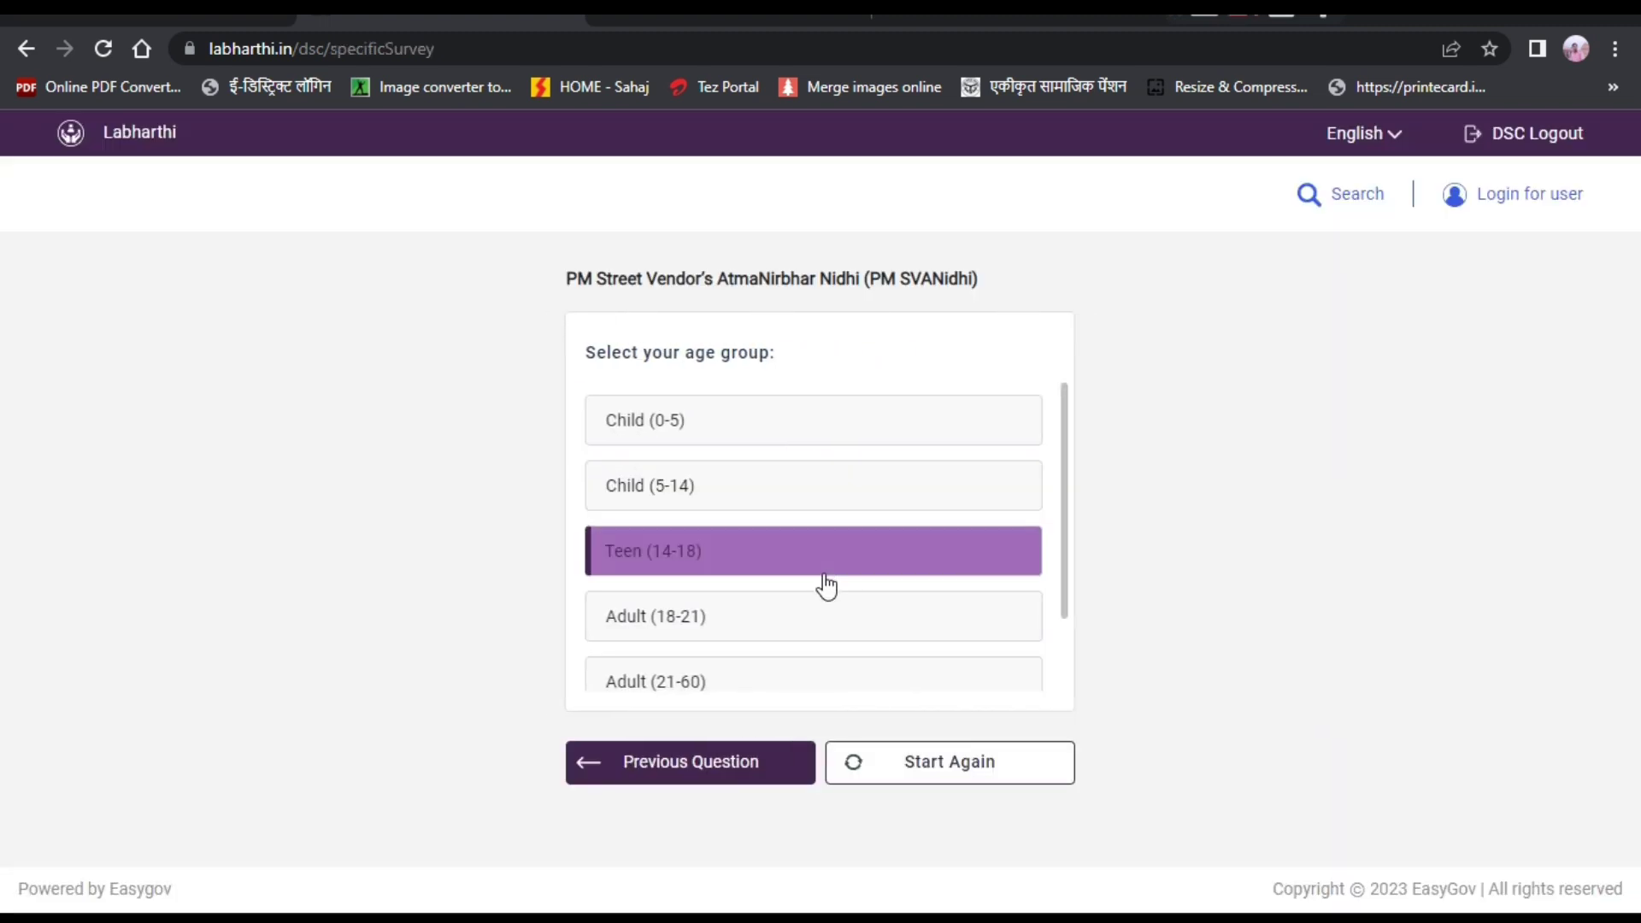
click(825, 626)
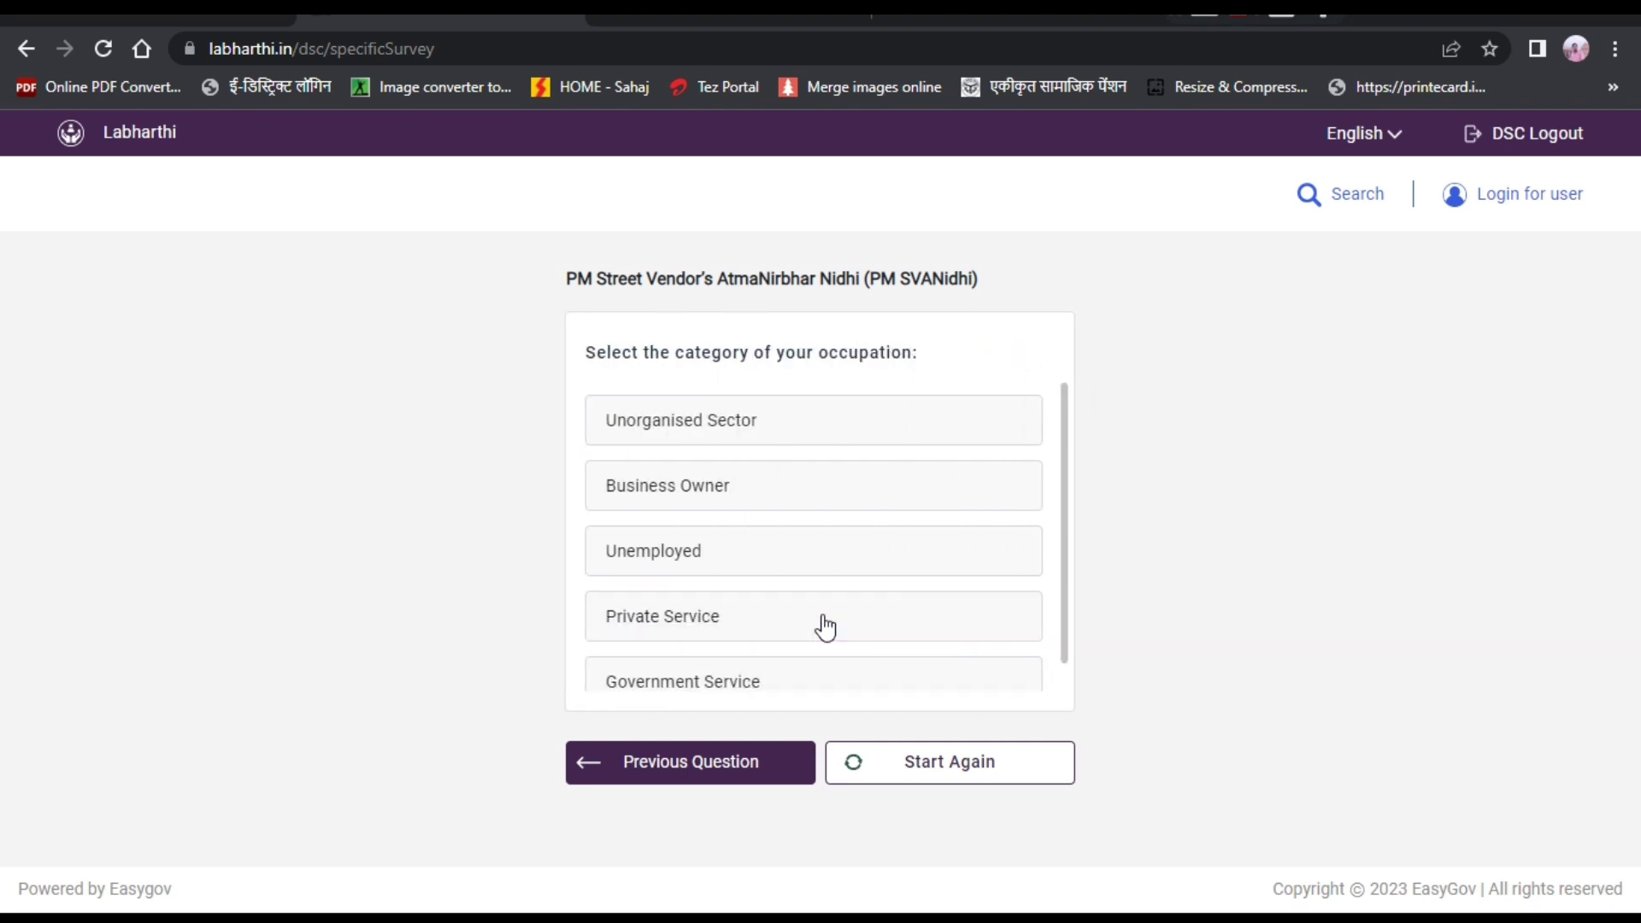
scroll(752, 560, down, 1)
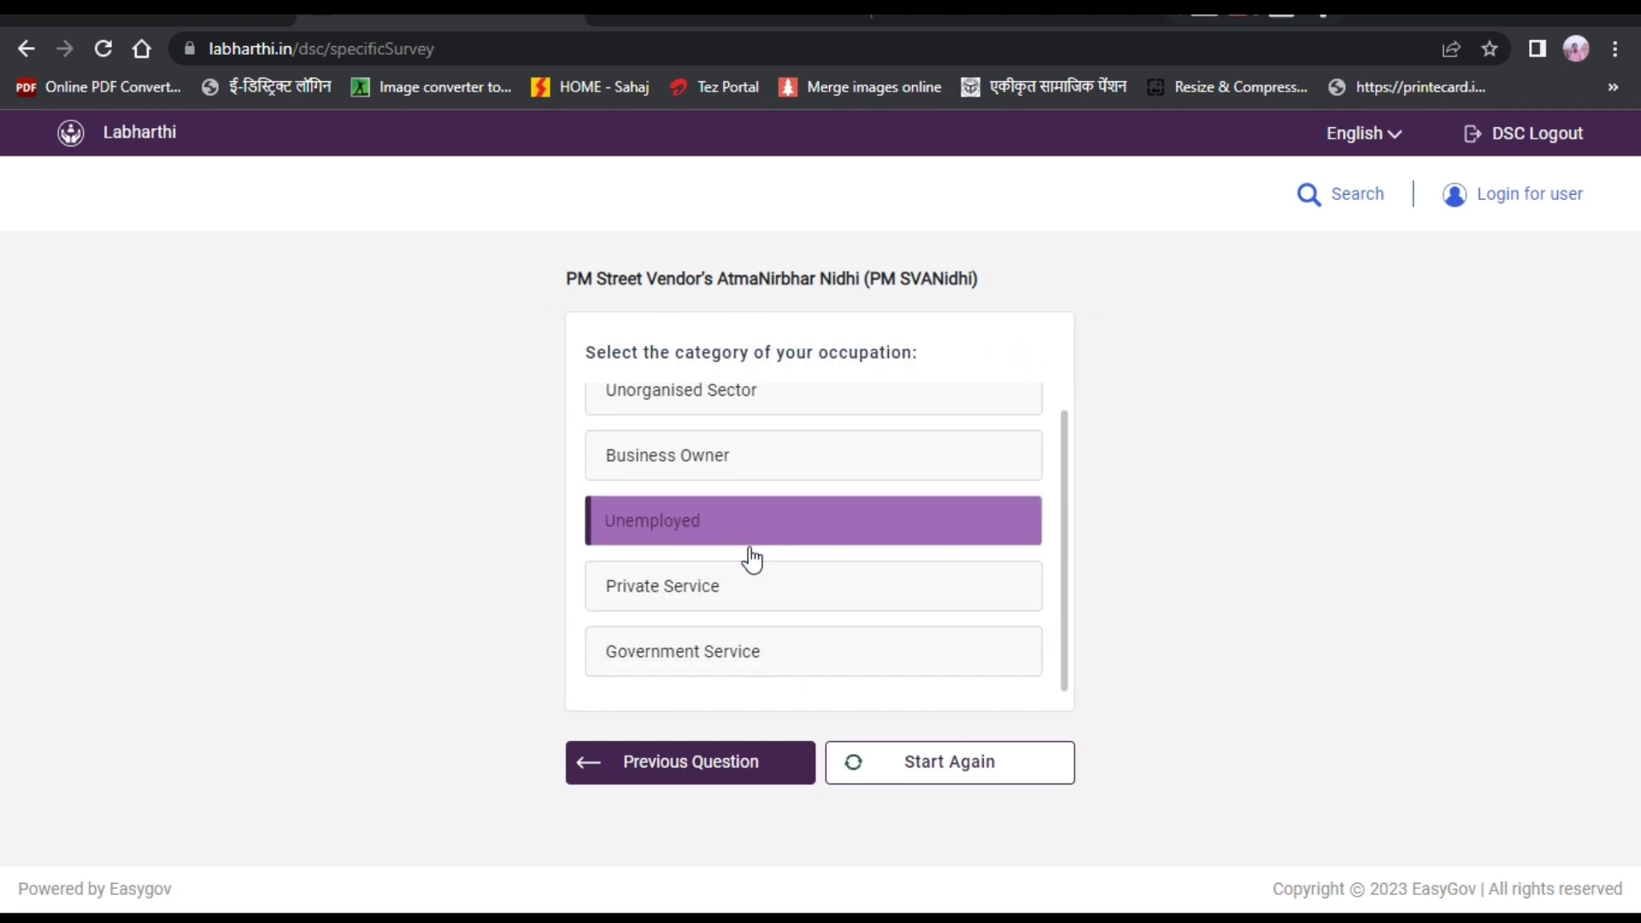
click(730, 539)
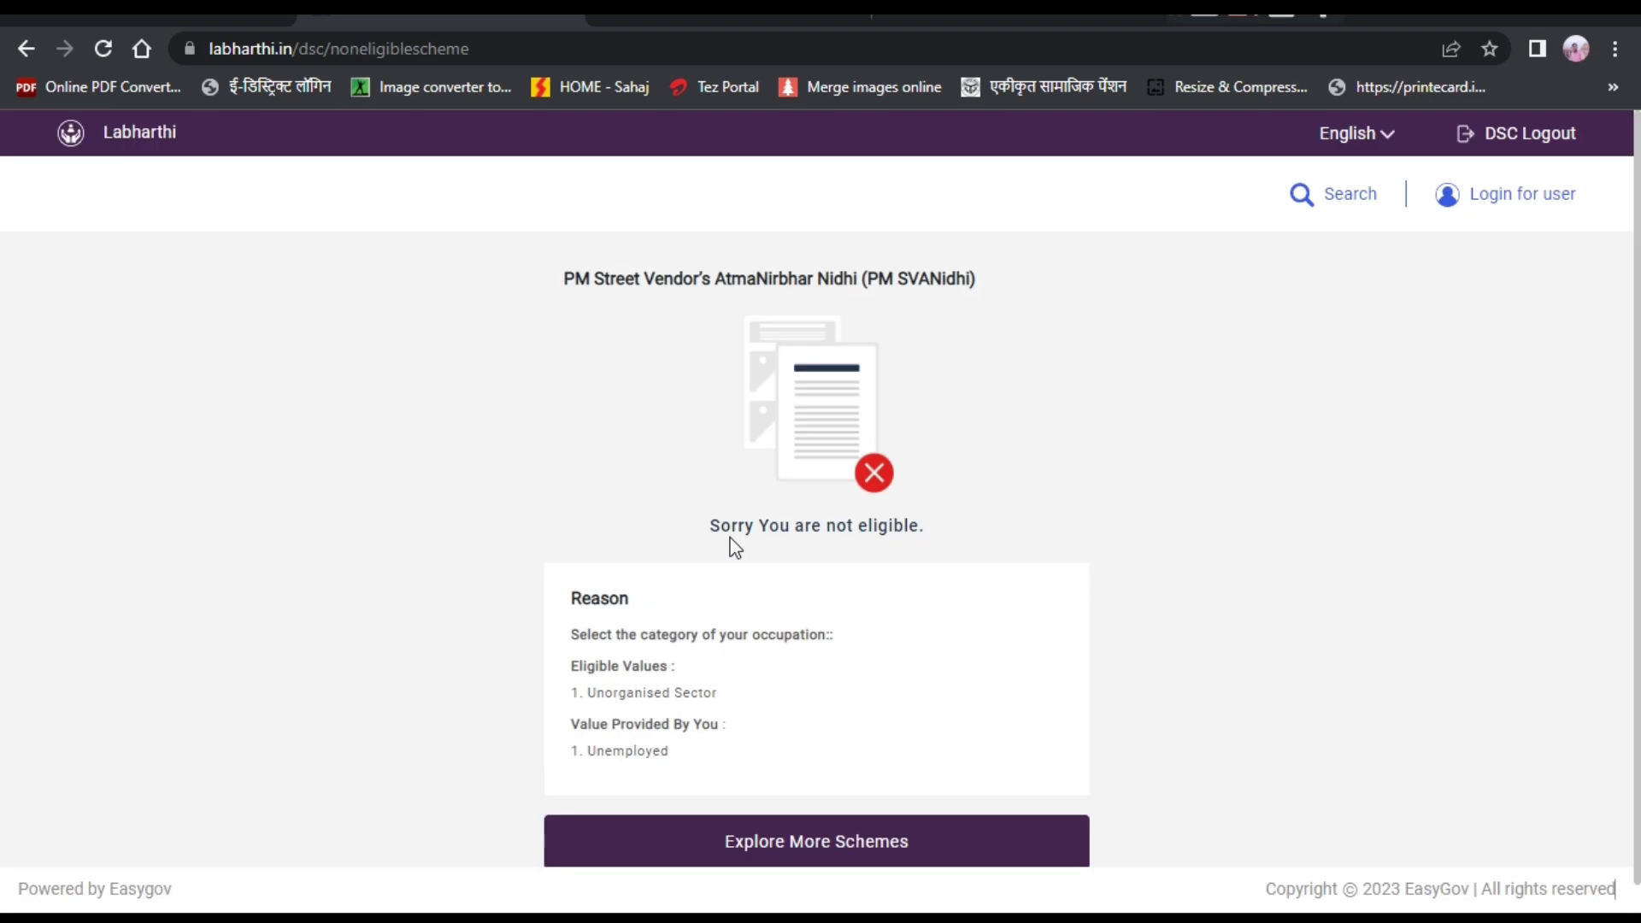
click(822, 830)
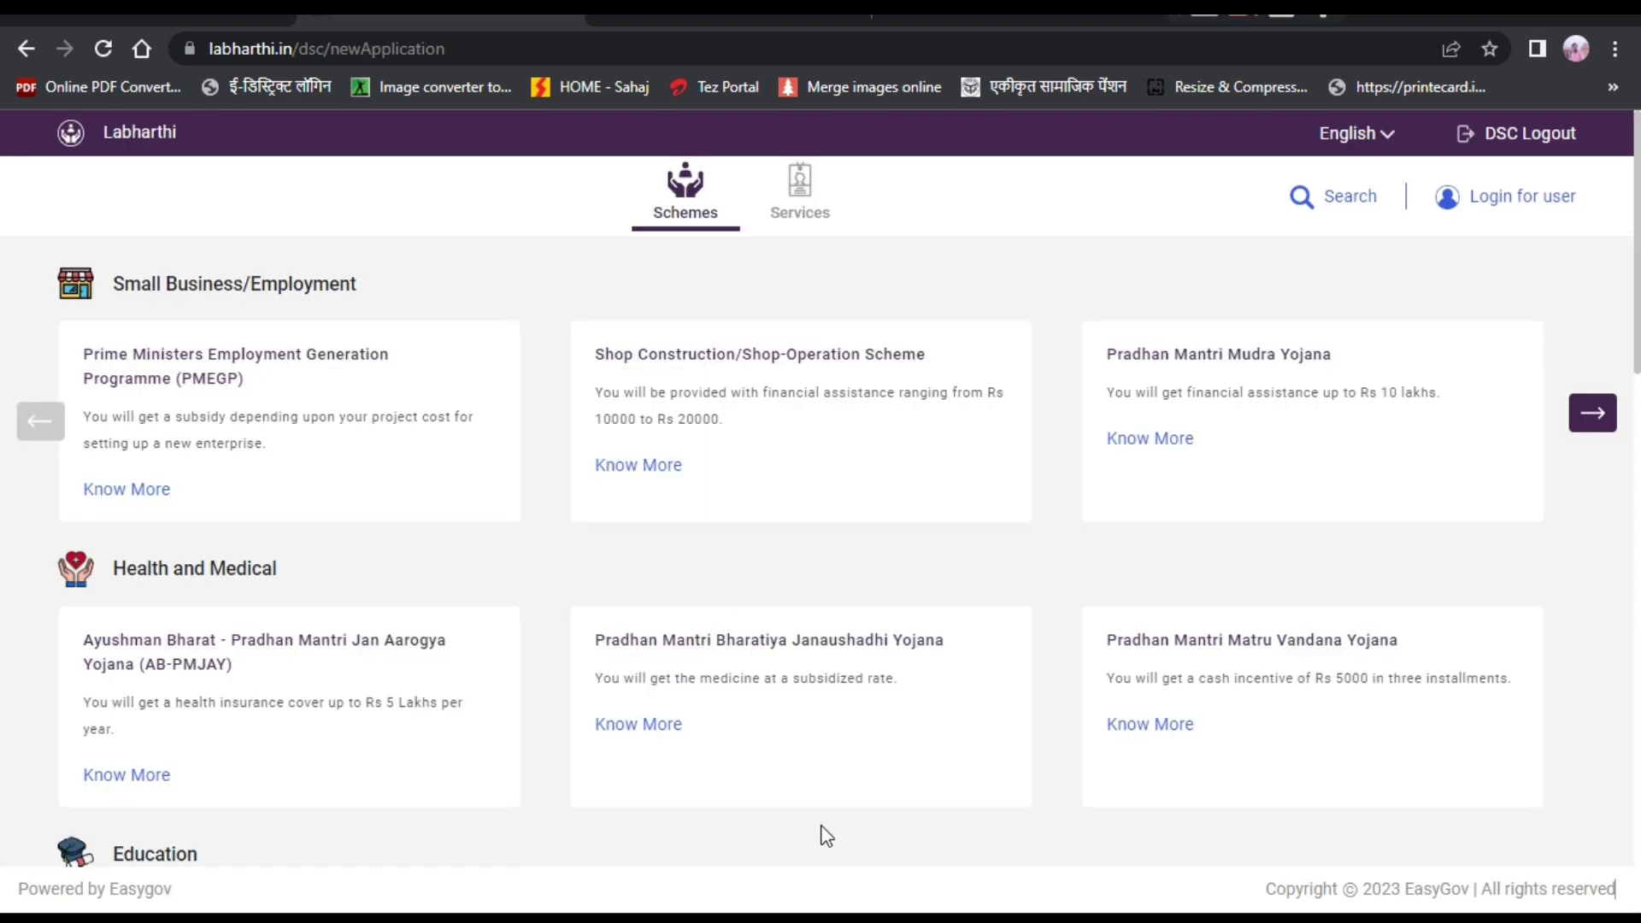
Step: Read the benefit, eligibility and required documents of Pradhan Mantri Matru Vandana Yojana and the Shop Construction/Shop-Operation Scheme, closing each
click(1162, 723)
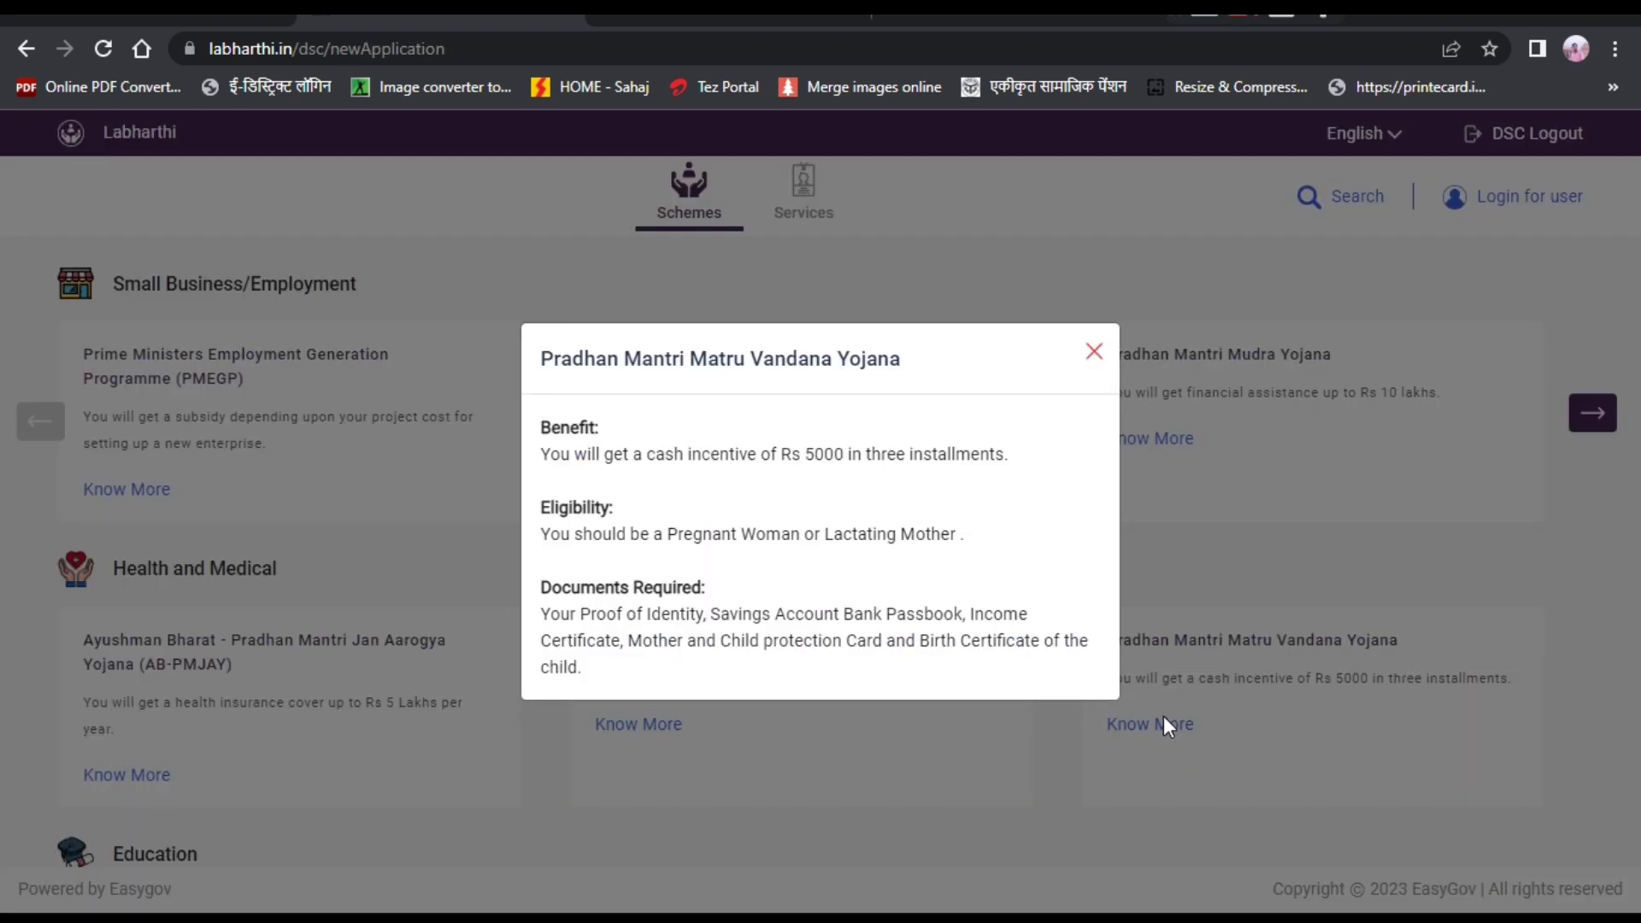
click(1093, 352)
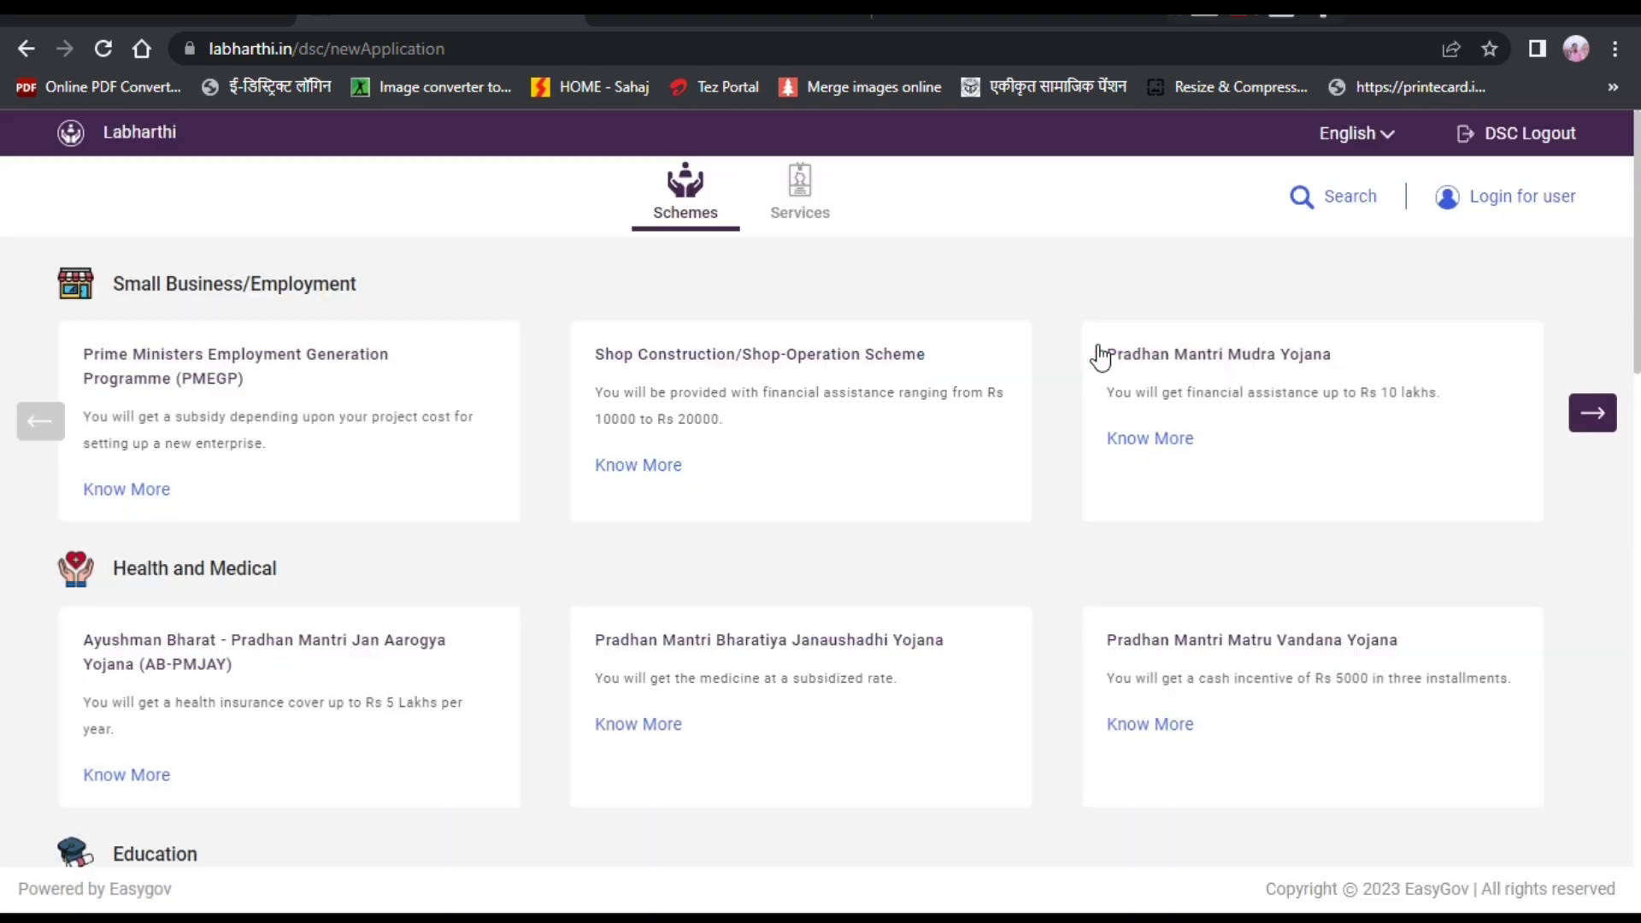
click(651, 464)
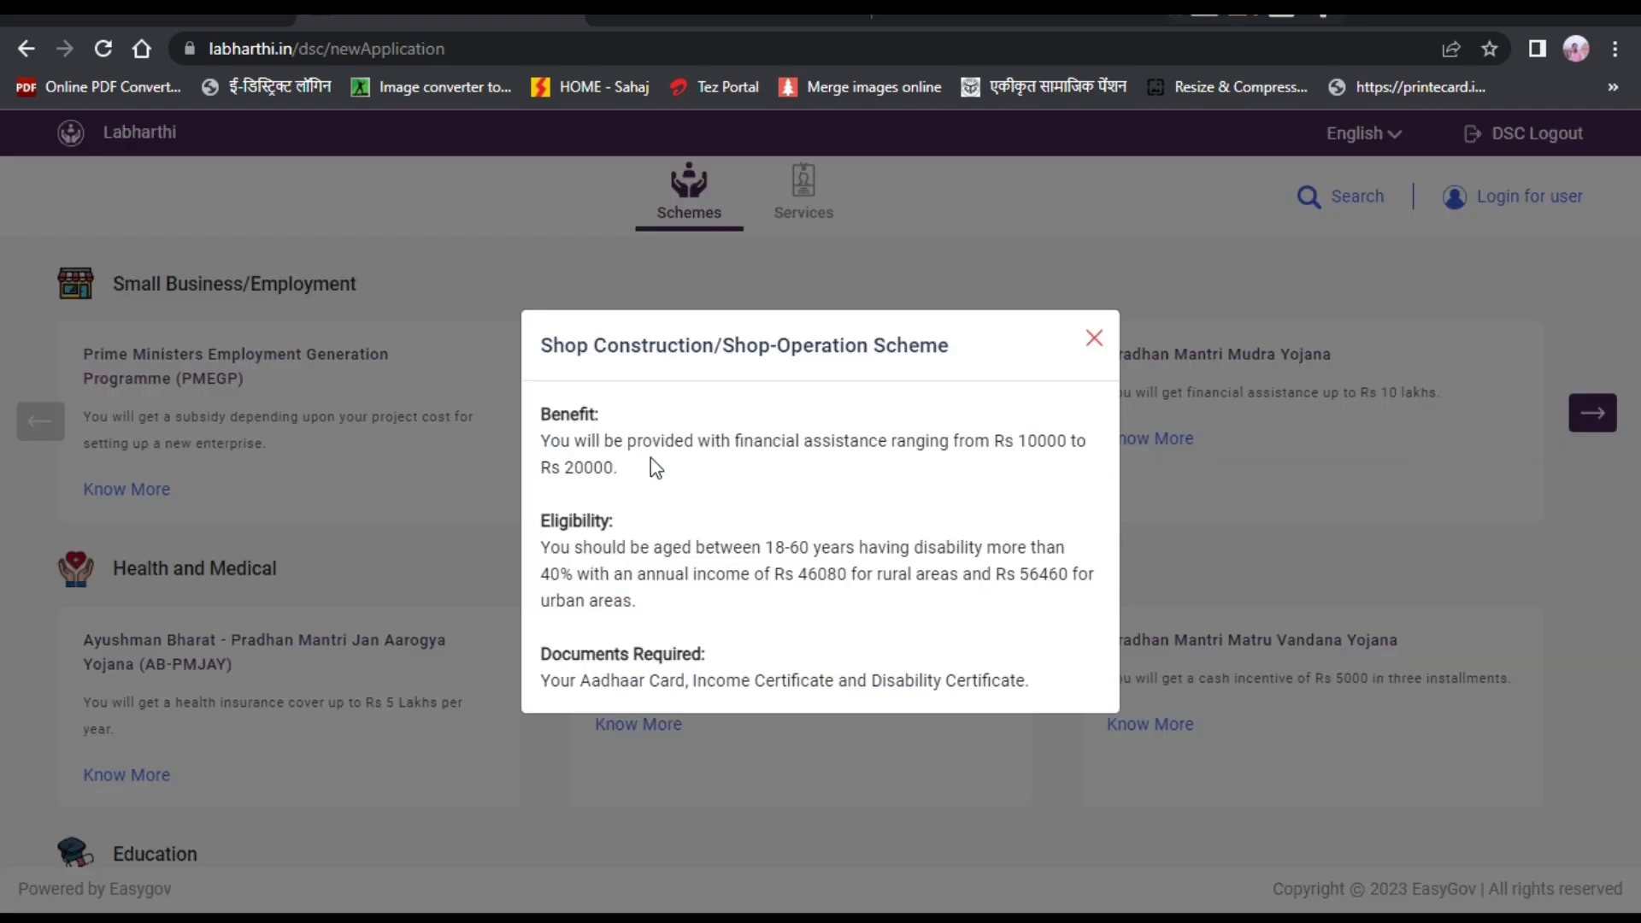
double_click(1109, 333)
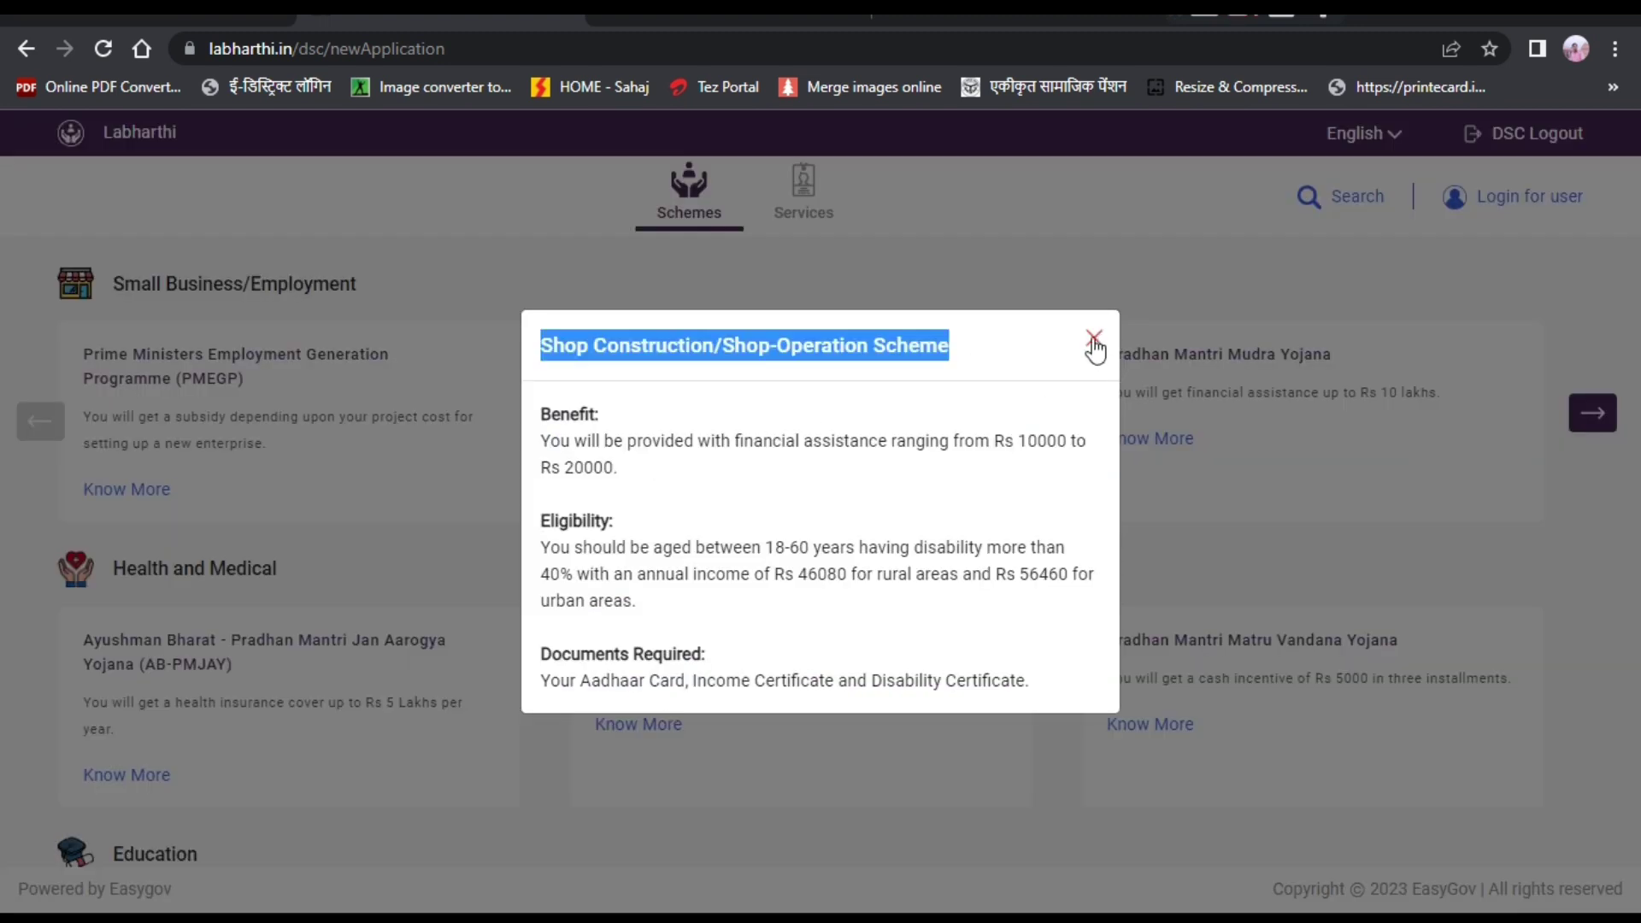
click(1109, 334)
click(1091, 339)
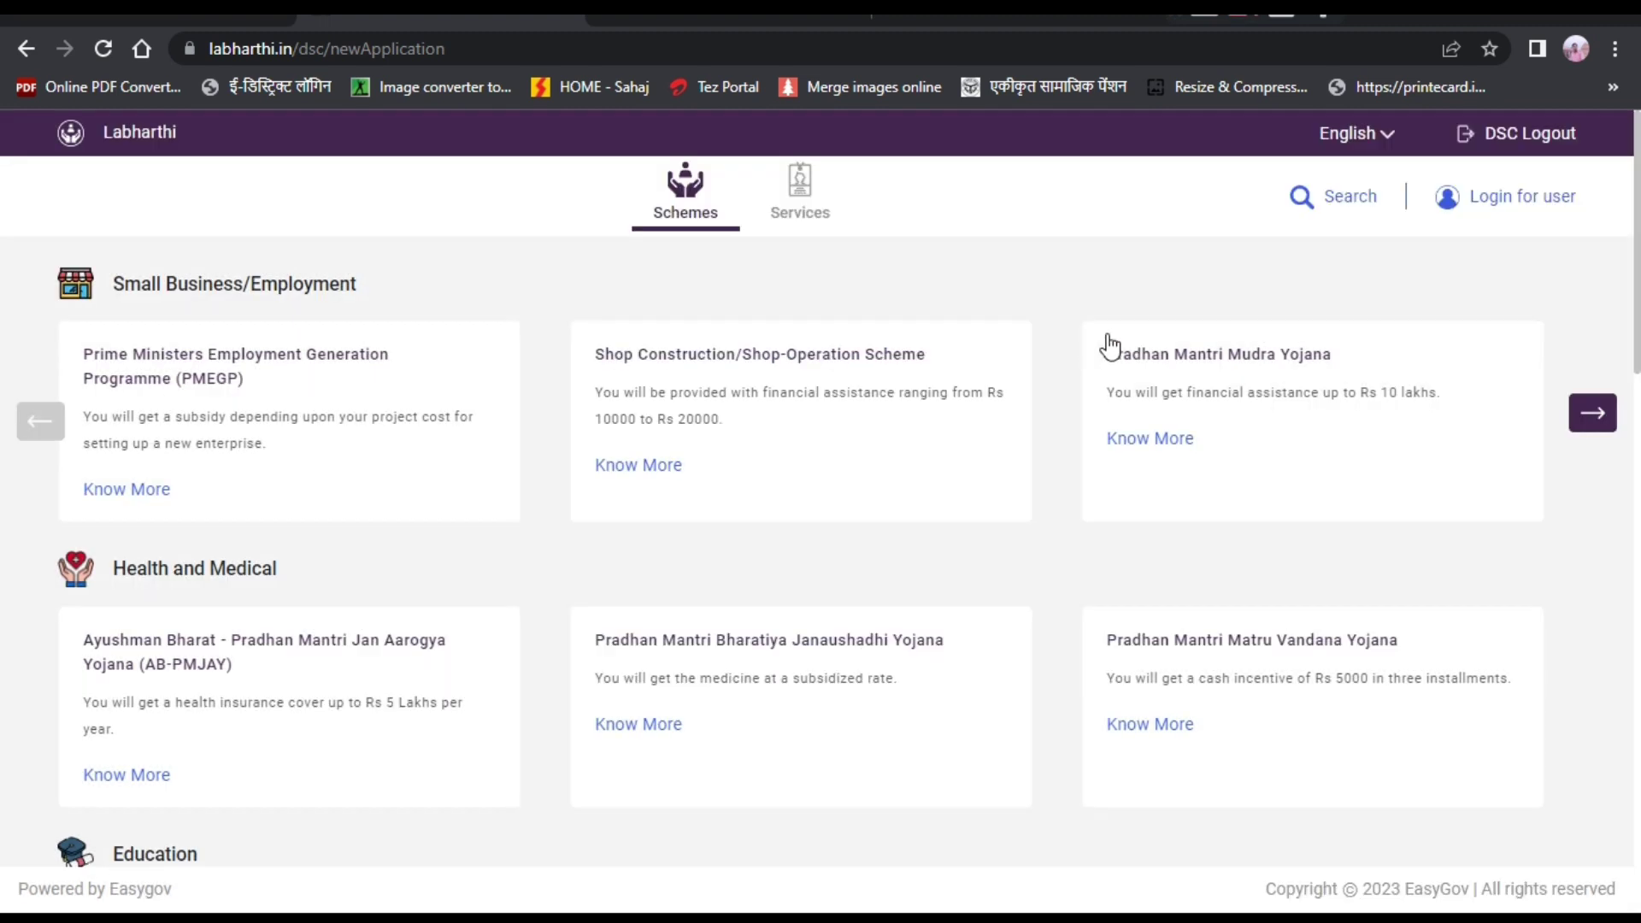